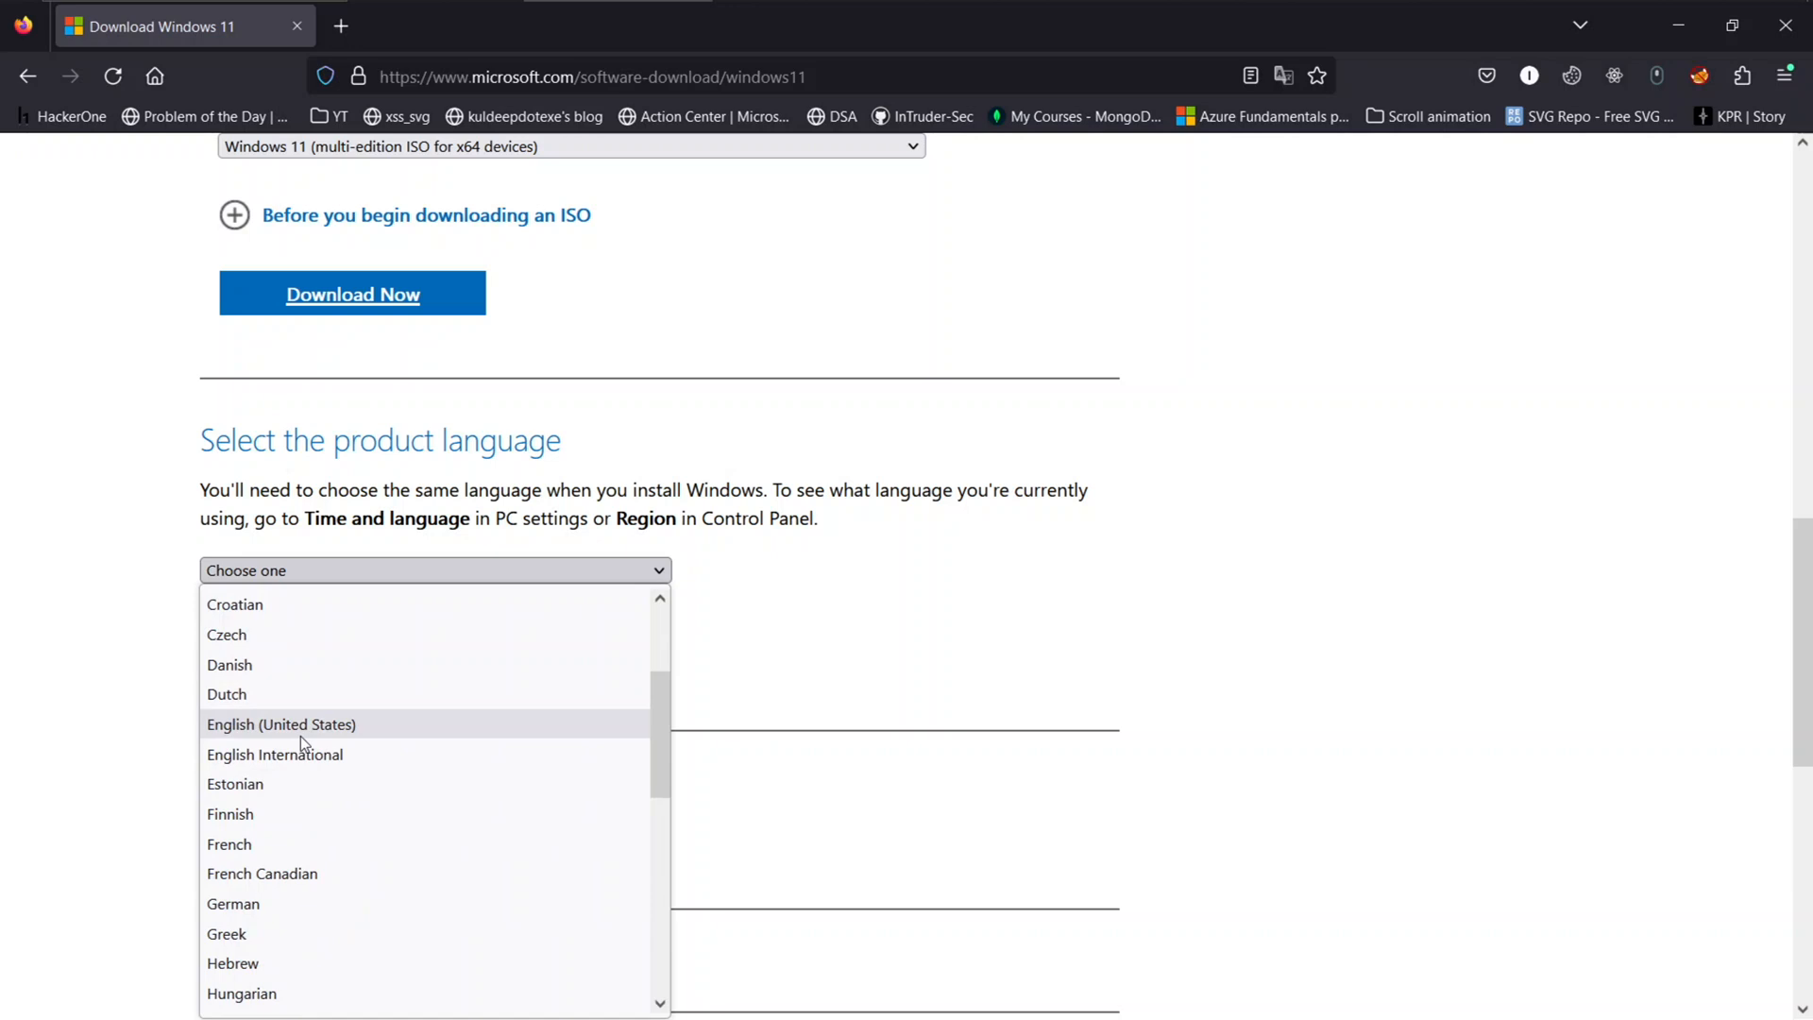
Step: Choose English (United States) as the product language and save the 64-bit Windows 11 ISO to the Downloads folder
{"action": "left_click", "coordinate": [261, 667]}
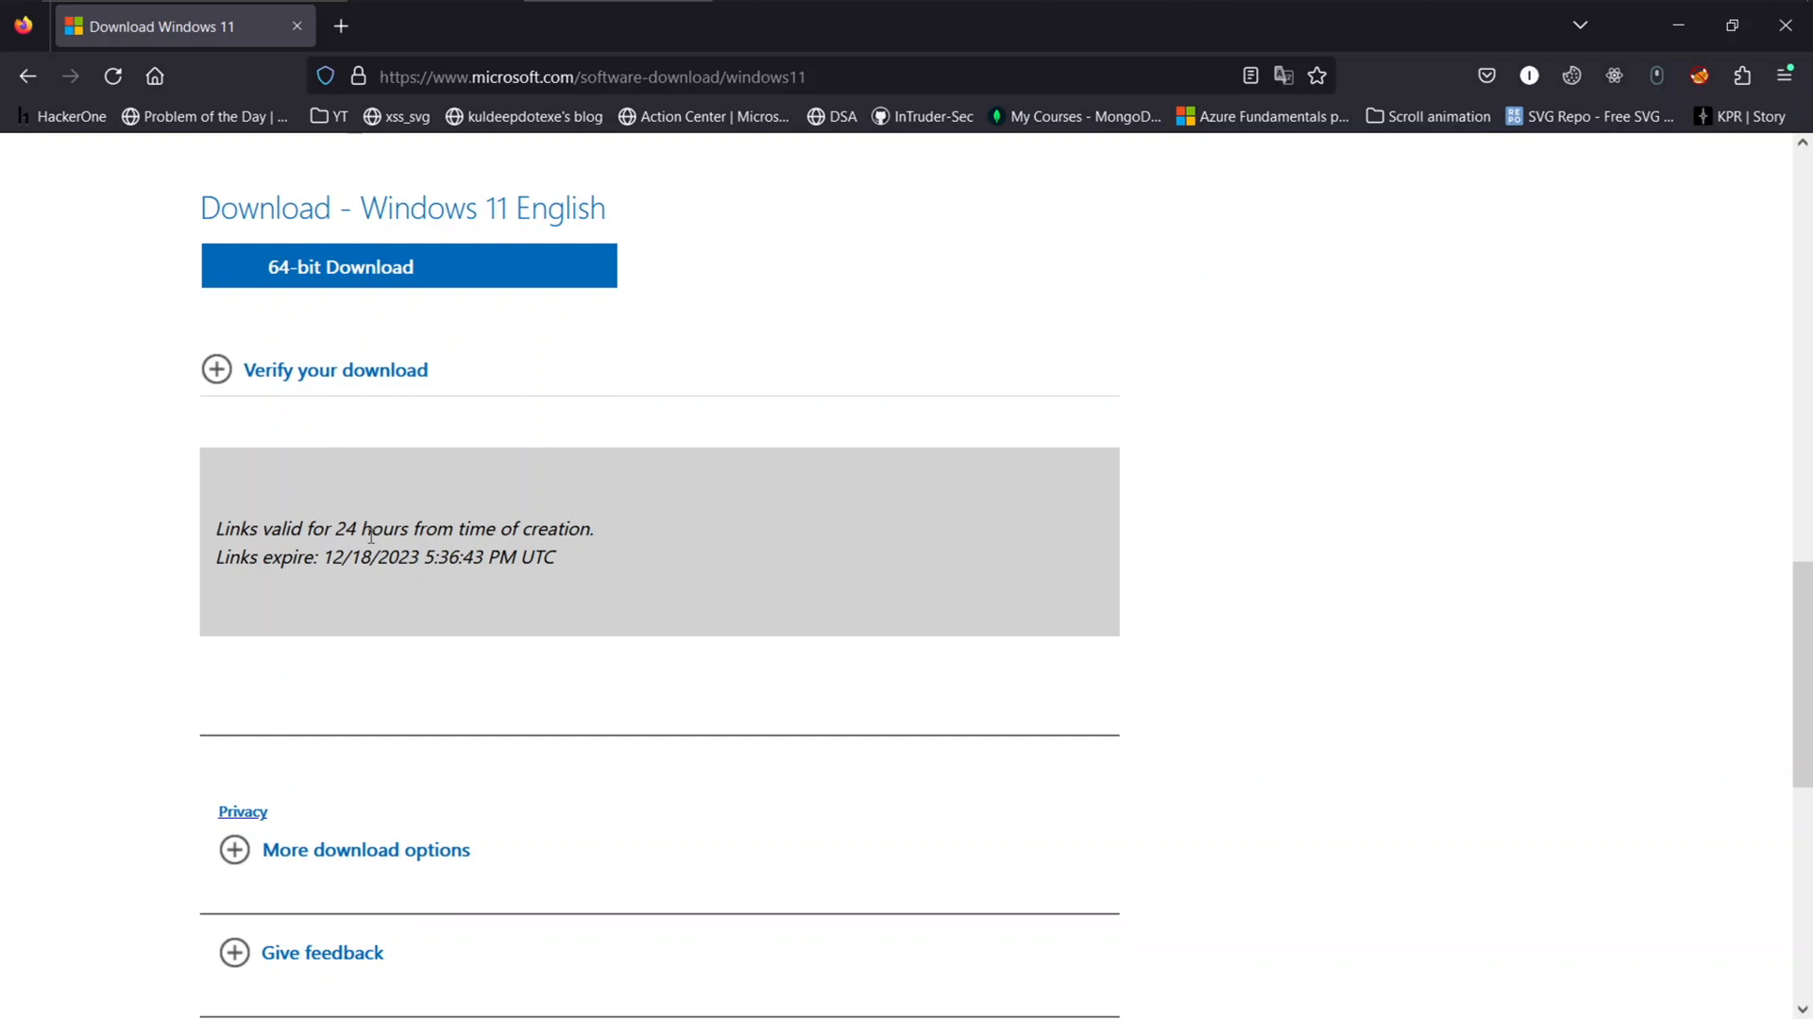
{"action": "left_click_drag", "start_coordinate": [334, 529], "coordinate": [602, 554]}
{"action": "left_click", "coordinate": [600, 563]}
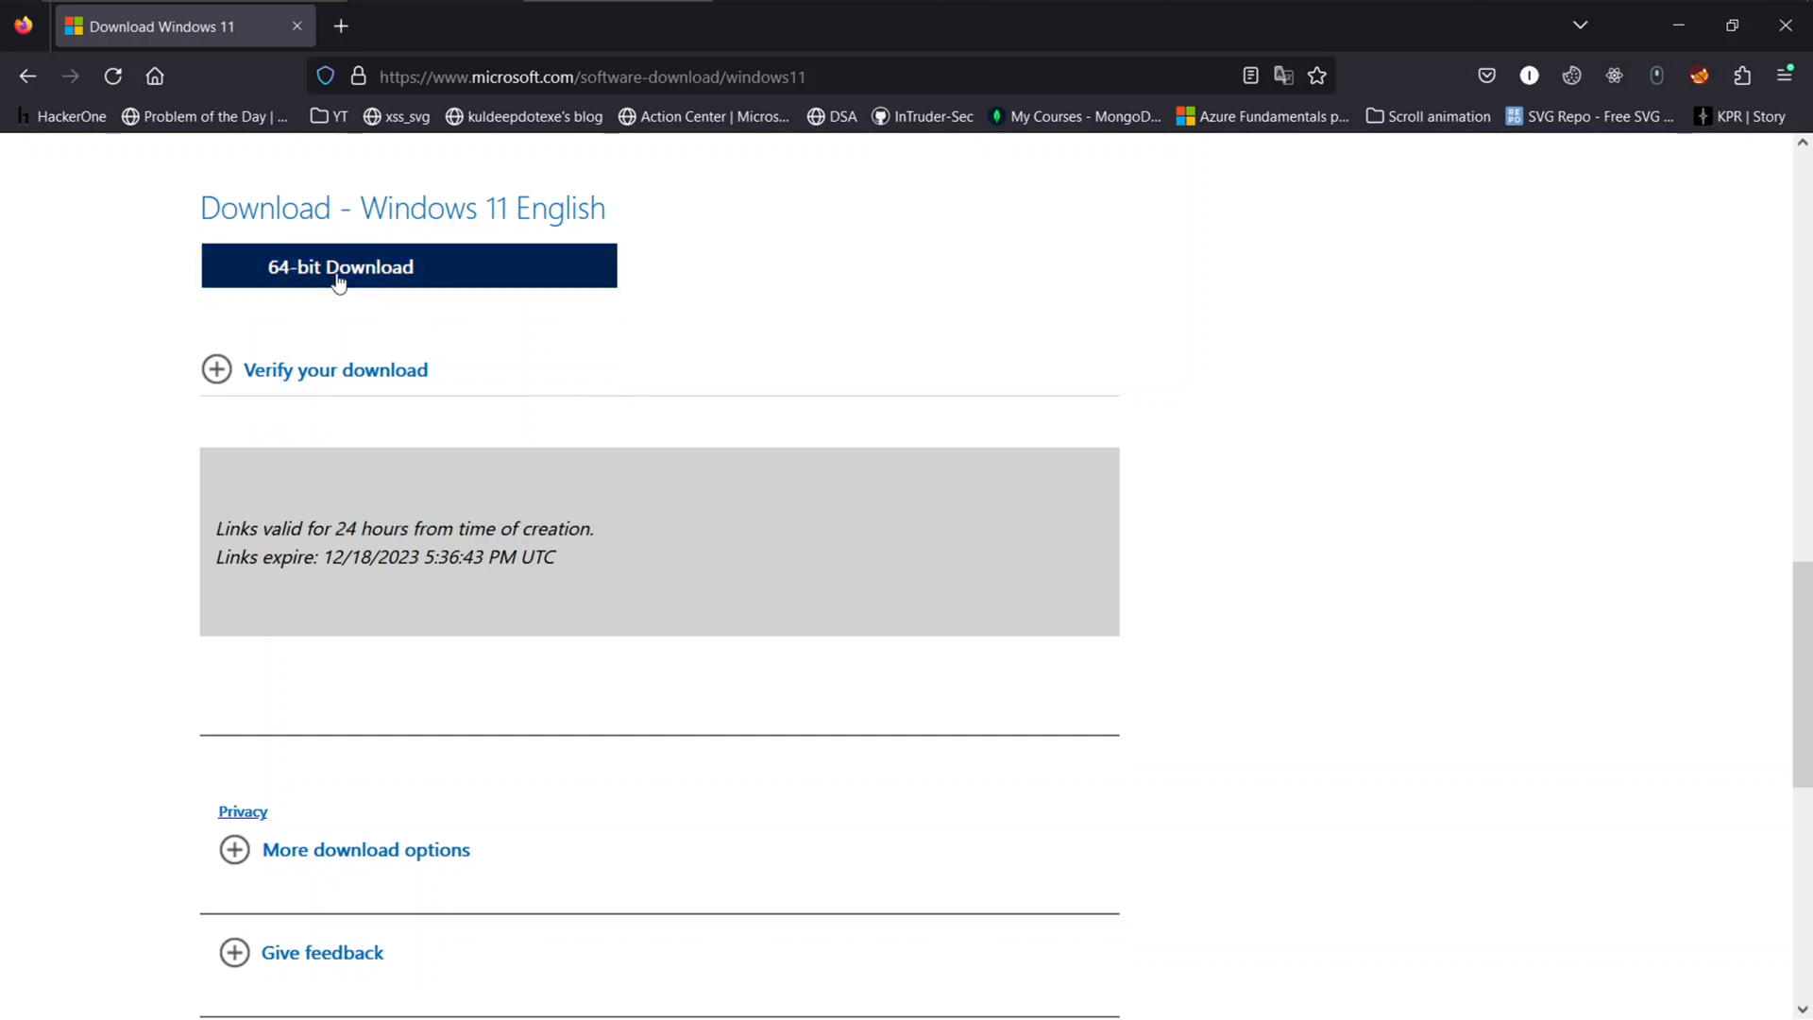
{"action": "left_click", "coordinate": [378, 284]}
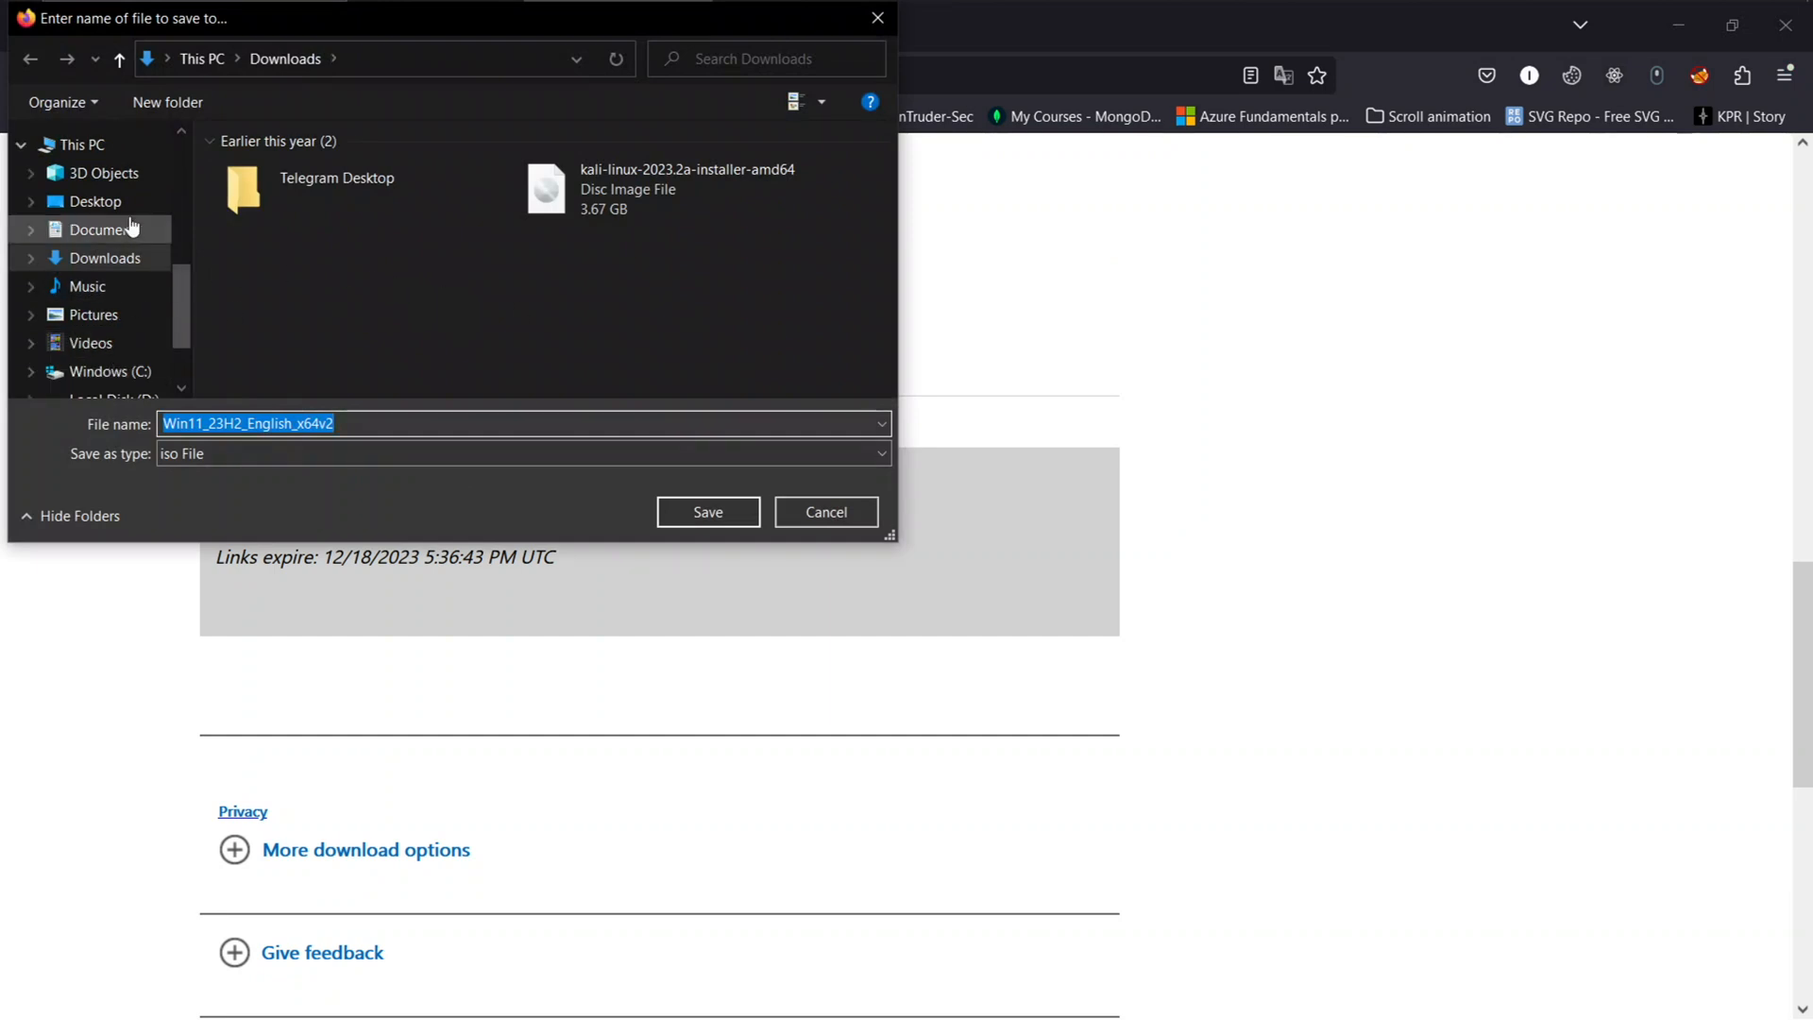
{"action": "left_click", "coordinate": [743, 513]}
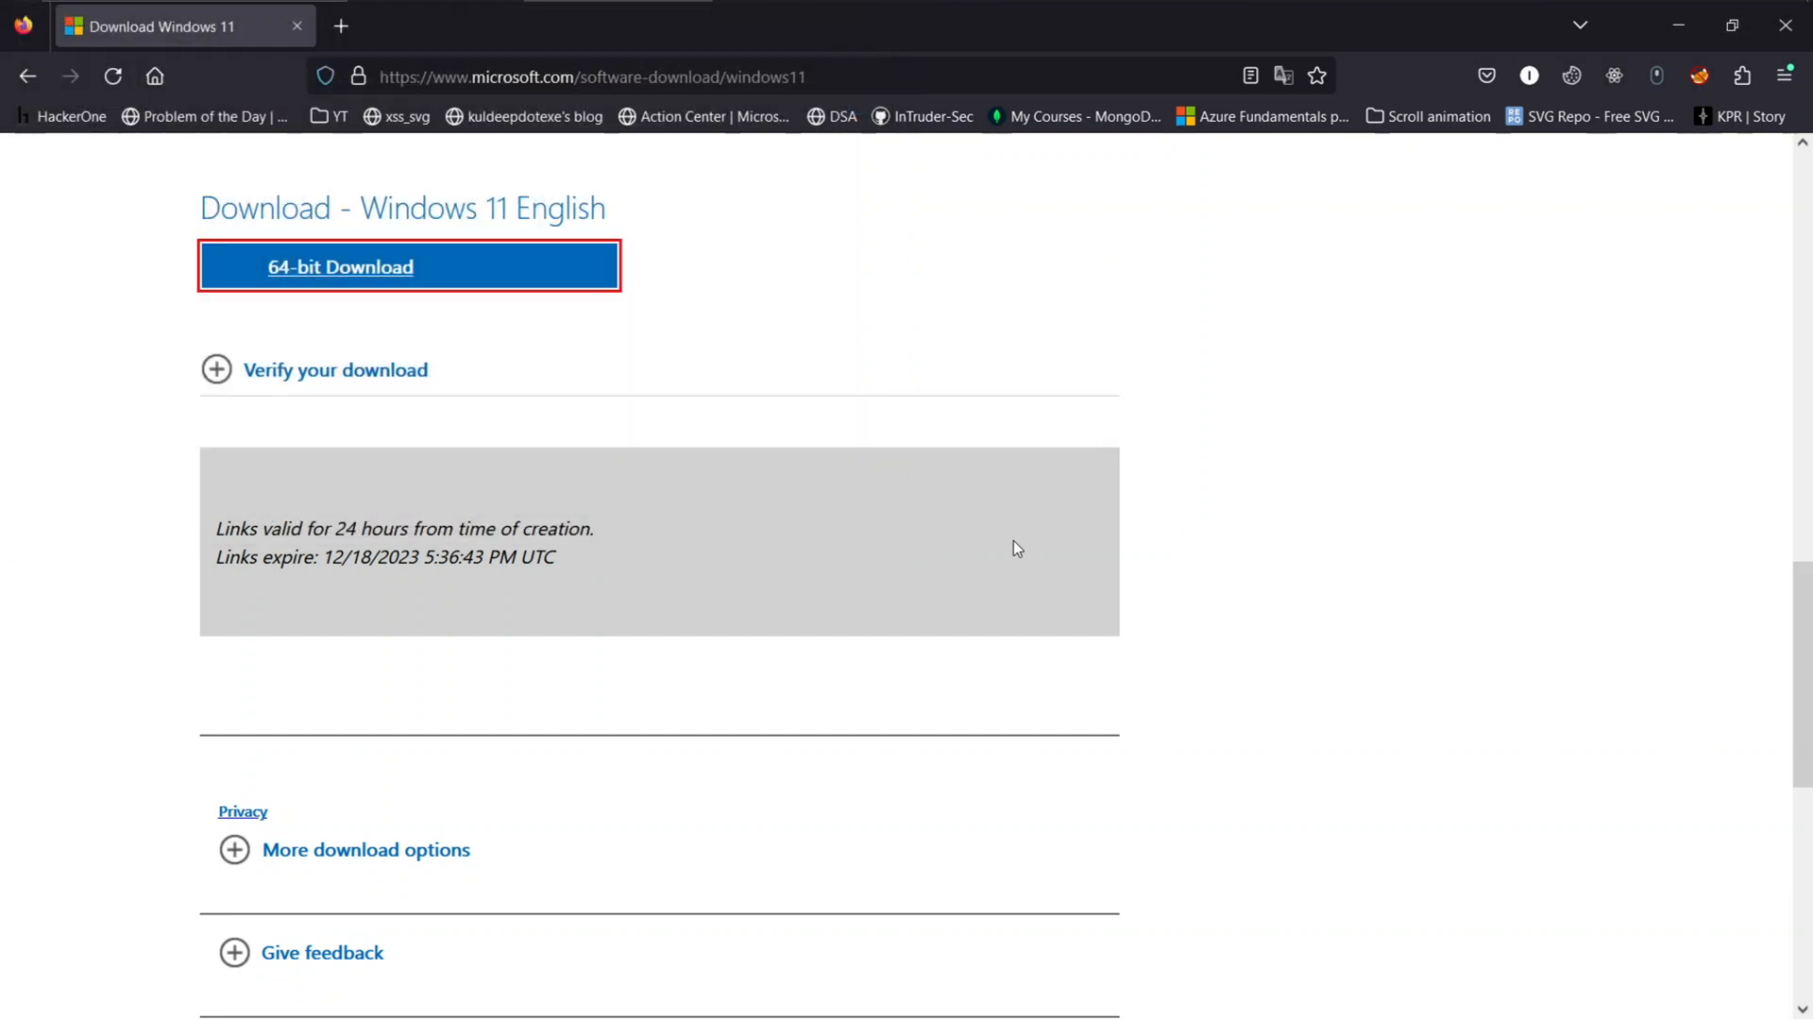
Step: Switch to File Explorer and locate the Win11_23H2_English_x64 disc image in the iso images folder
{"action": "scroll", "coordinate": [690, 497], "scroll_direction": "up", "scroll_amount": 4}
{"action": "left_click", "coordinate": [1386, 548]}
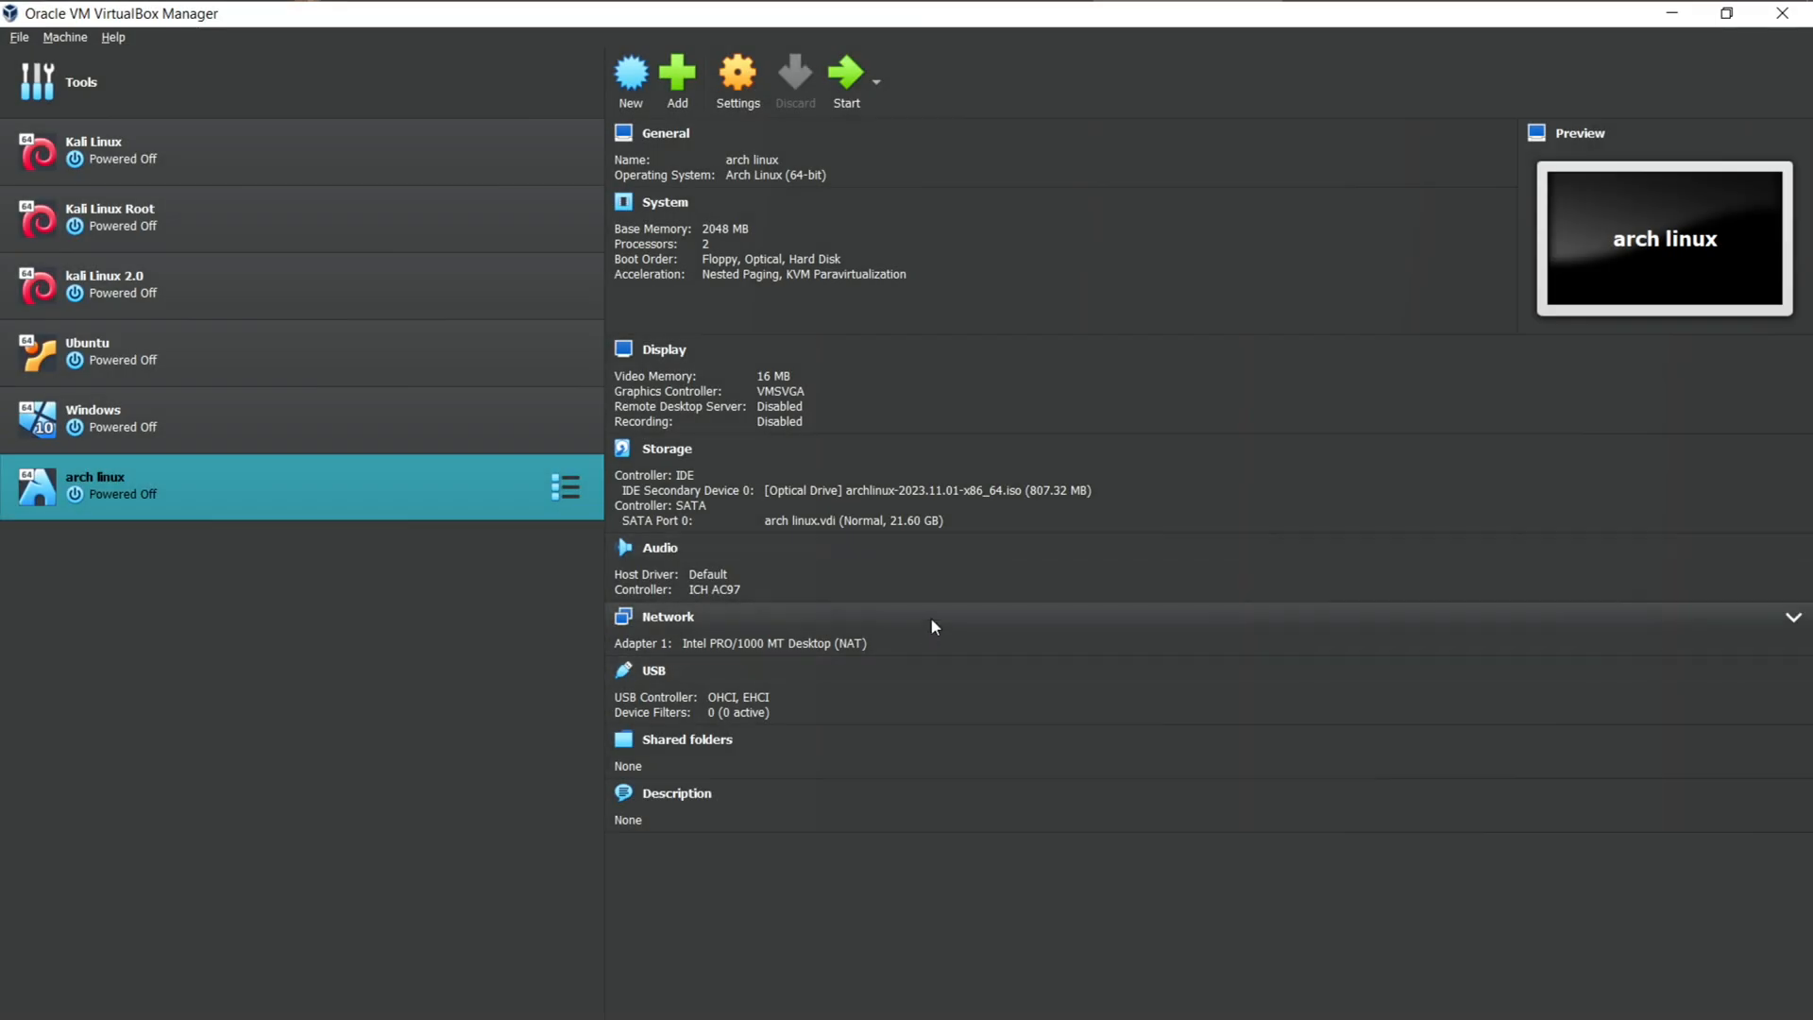
{"action": "key", "text": "alt+Tab"}
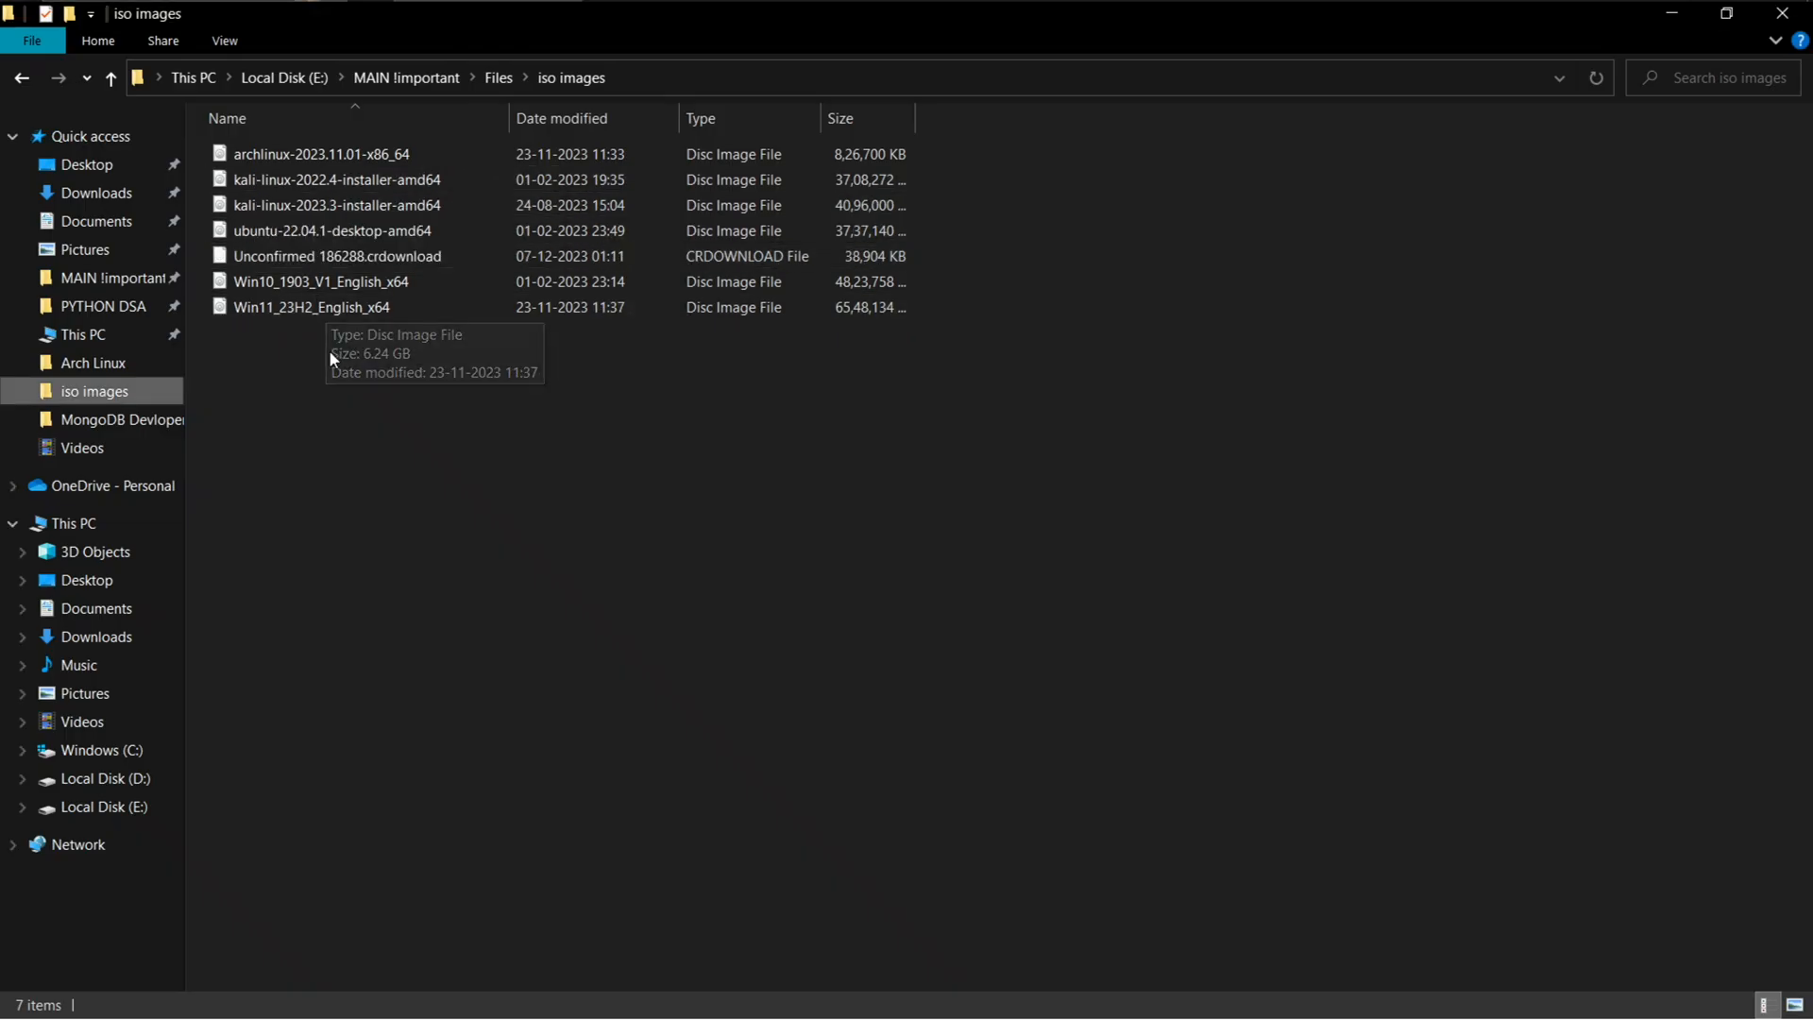
{"action": "left_click", "coordinate": [317, 310]}
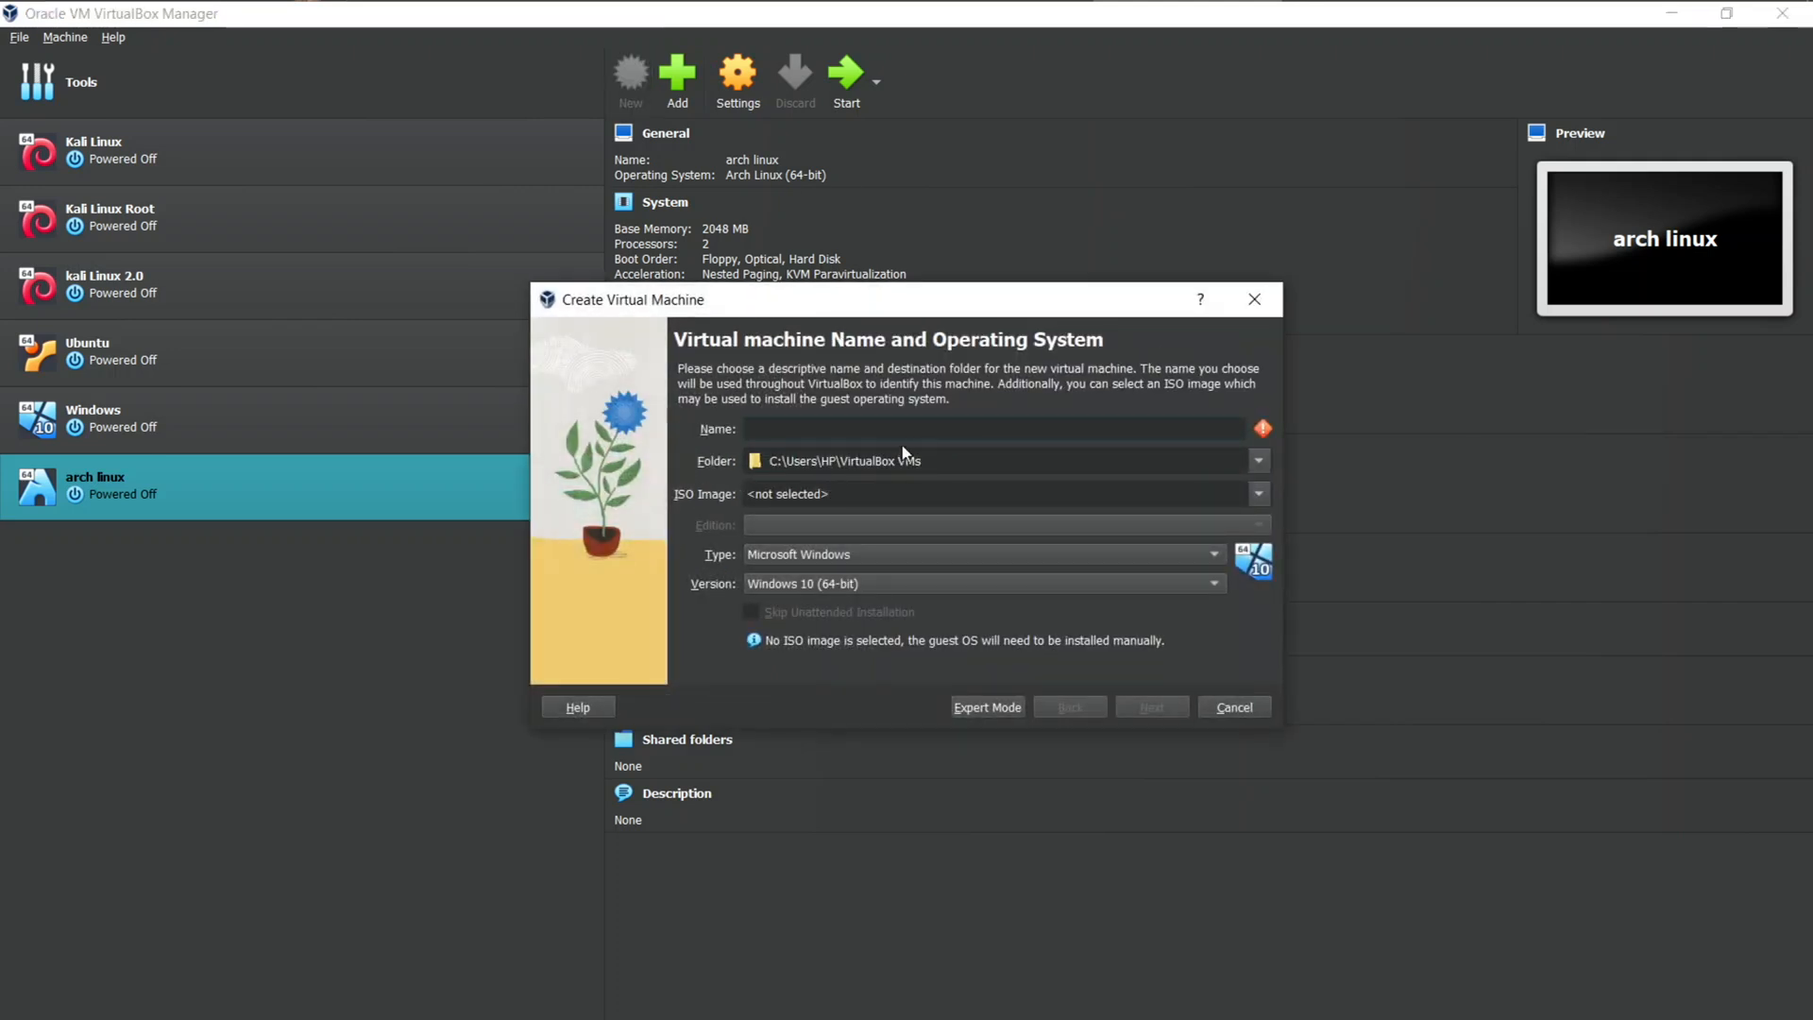
Step: Name the new VirtualBox virtual machine Windows 11 VM and keep the default machine folder
{"action": "type", "text": "Windows 11 VM"}
{"action": "left_click", "coordinate": [1259, 462]}
{"action": "left_click", "coordinate": [804, 490]}
{"action": "left_click", "coordinate": [890, 491]}
Step: Choose Win11_23H2_English_x64.iso from the iso images folder as the machine's ISO image and continue to the unattended install setup
{"action": "left_click", "coordinate": [1260, 492]}
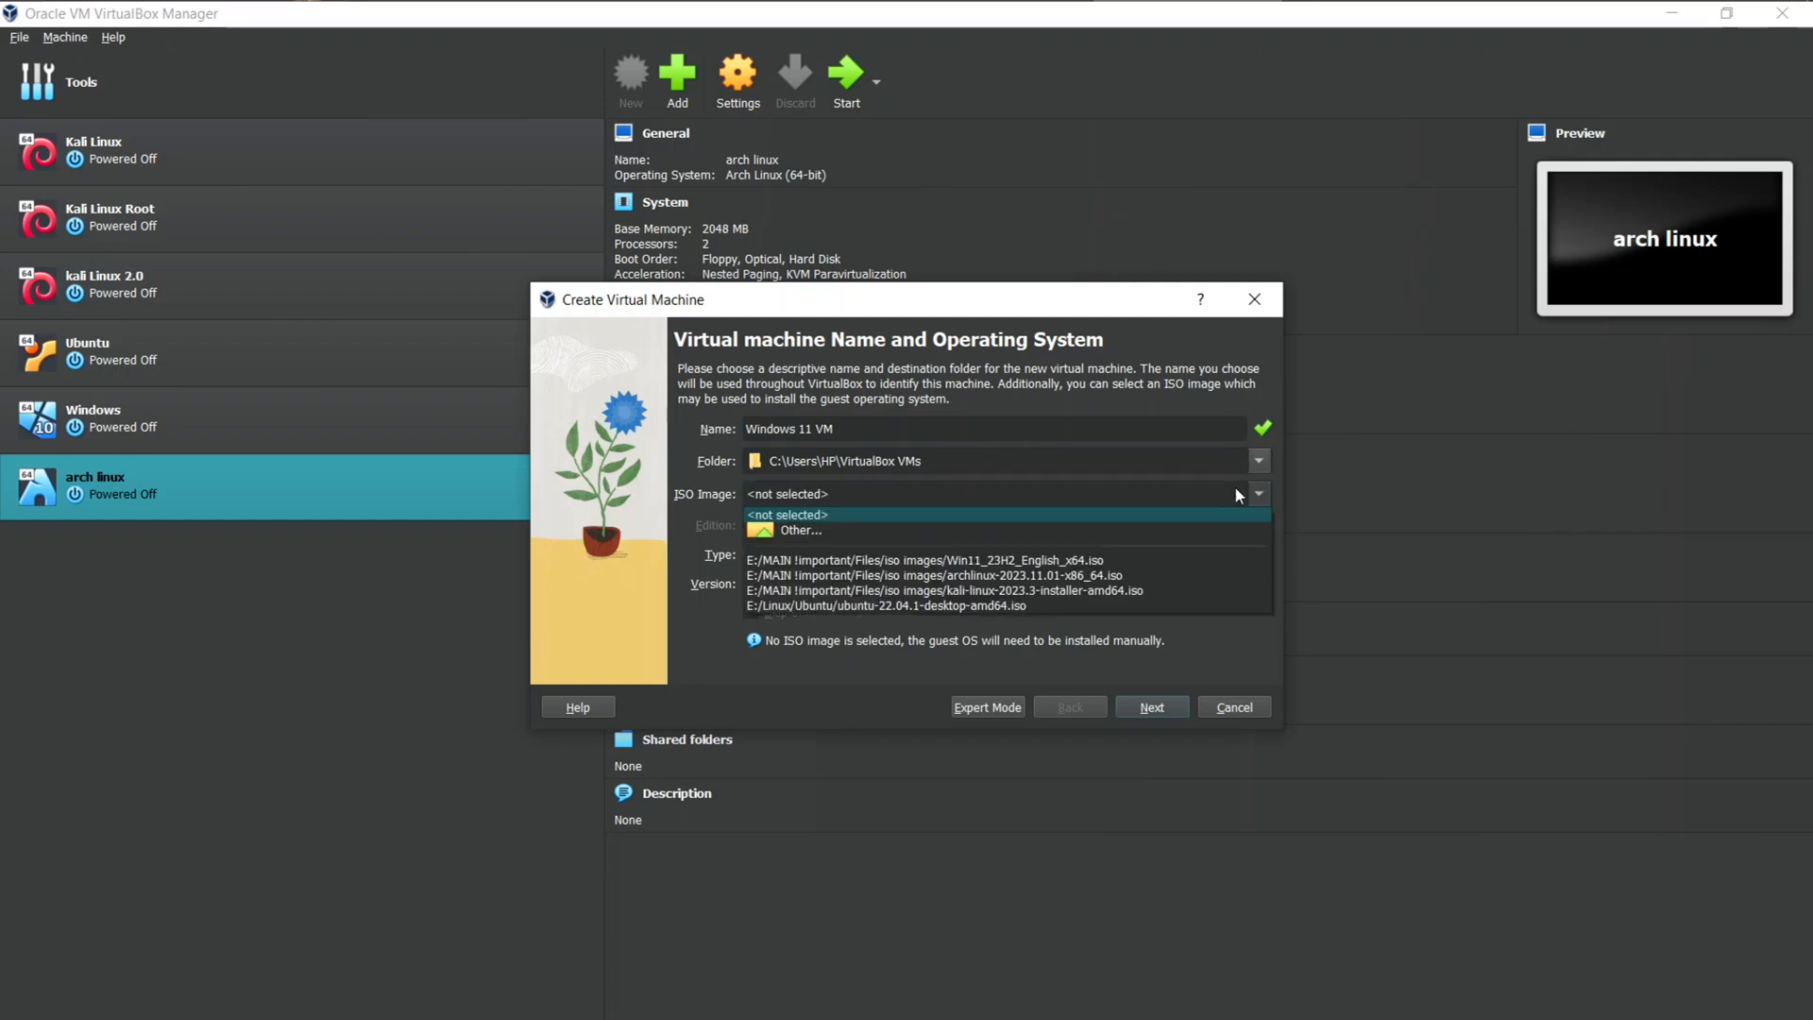
{"action": "left_click", "coordinate": [795, 529]}
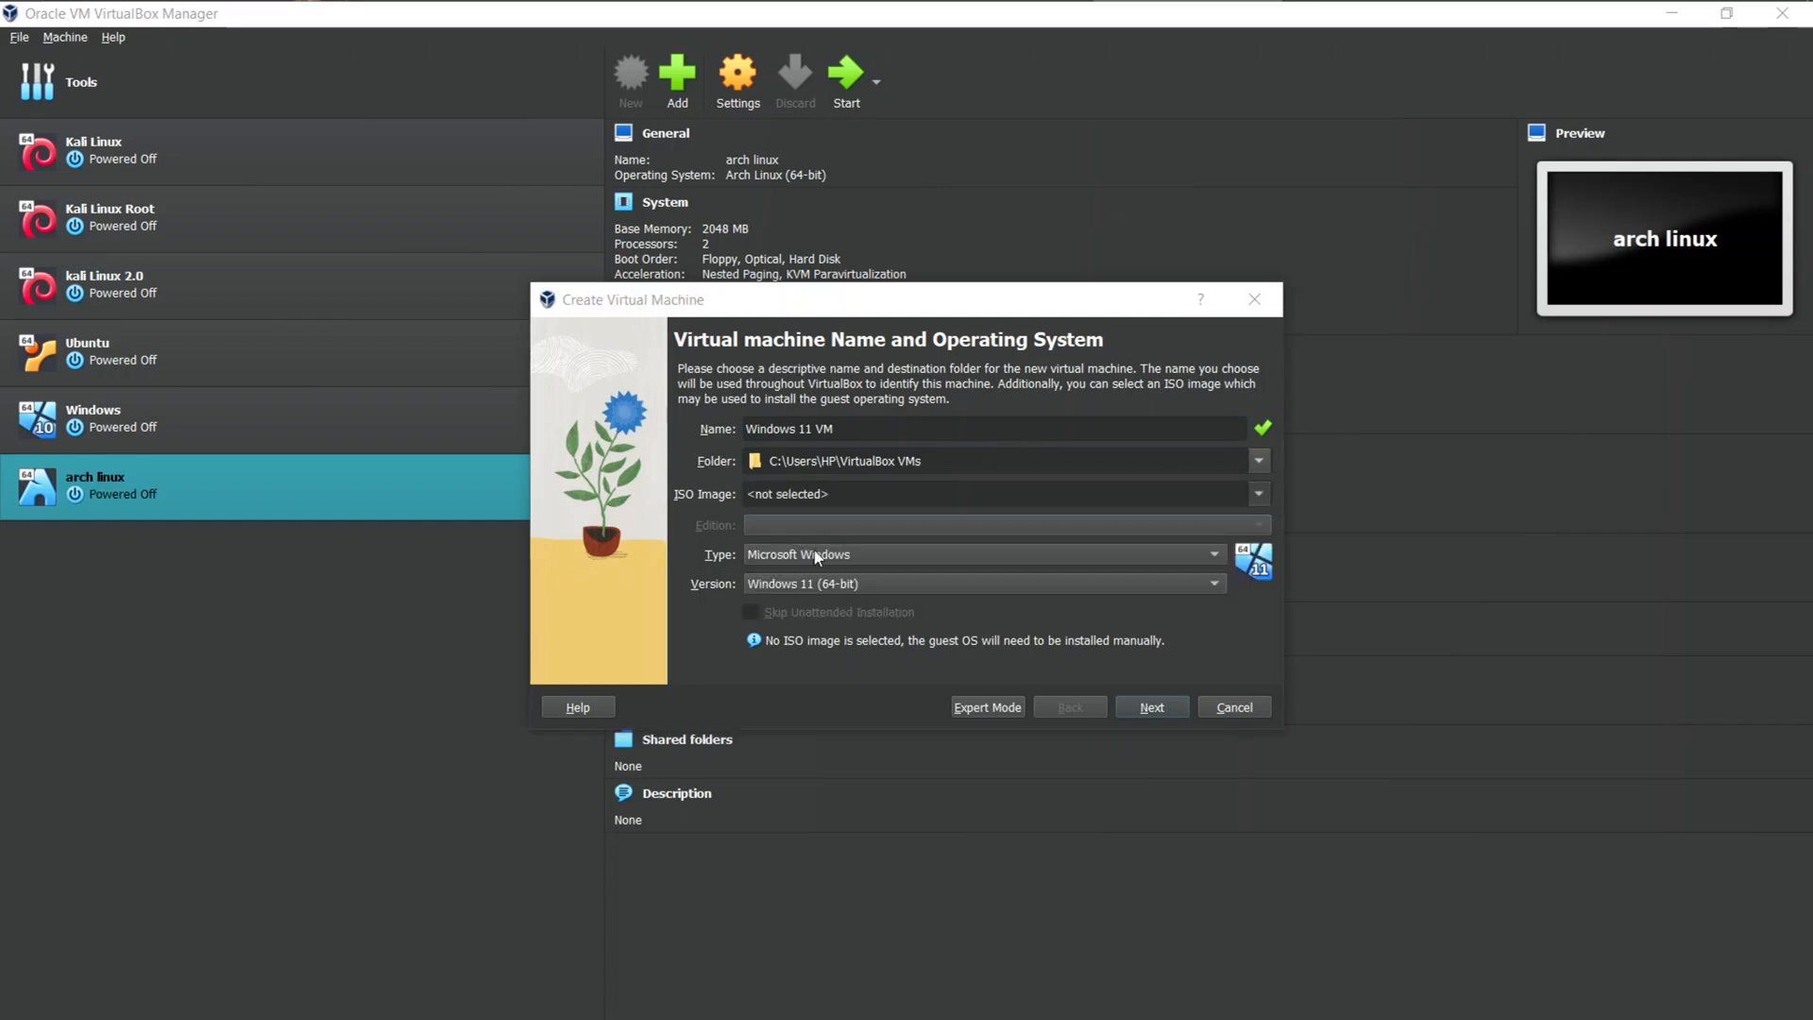
{"action": "left_click", "coordinate": [808, 486]}
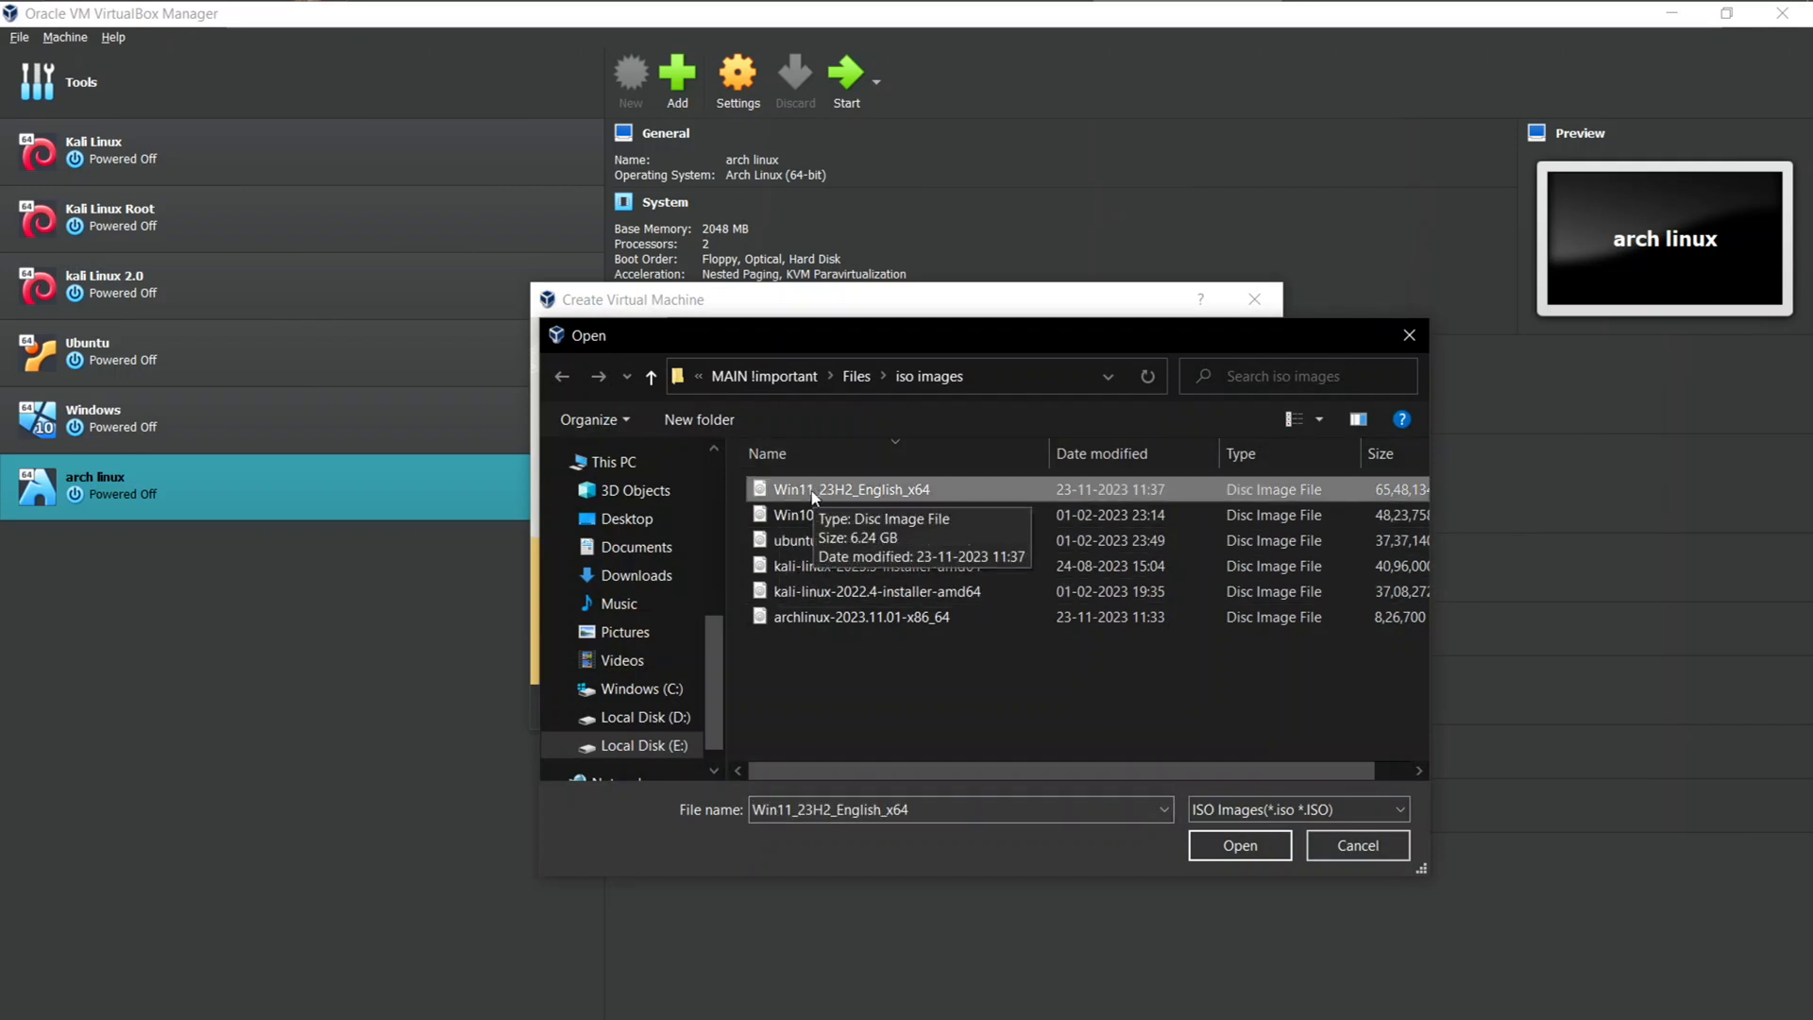
{"action": "double_click", "coordinate": [820, 490]}
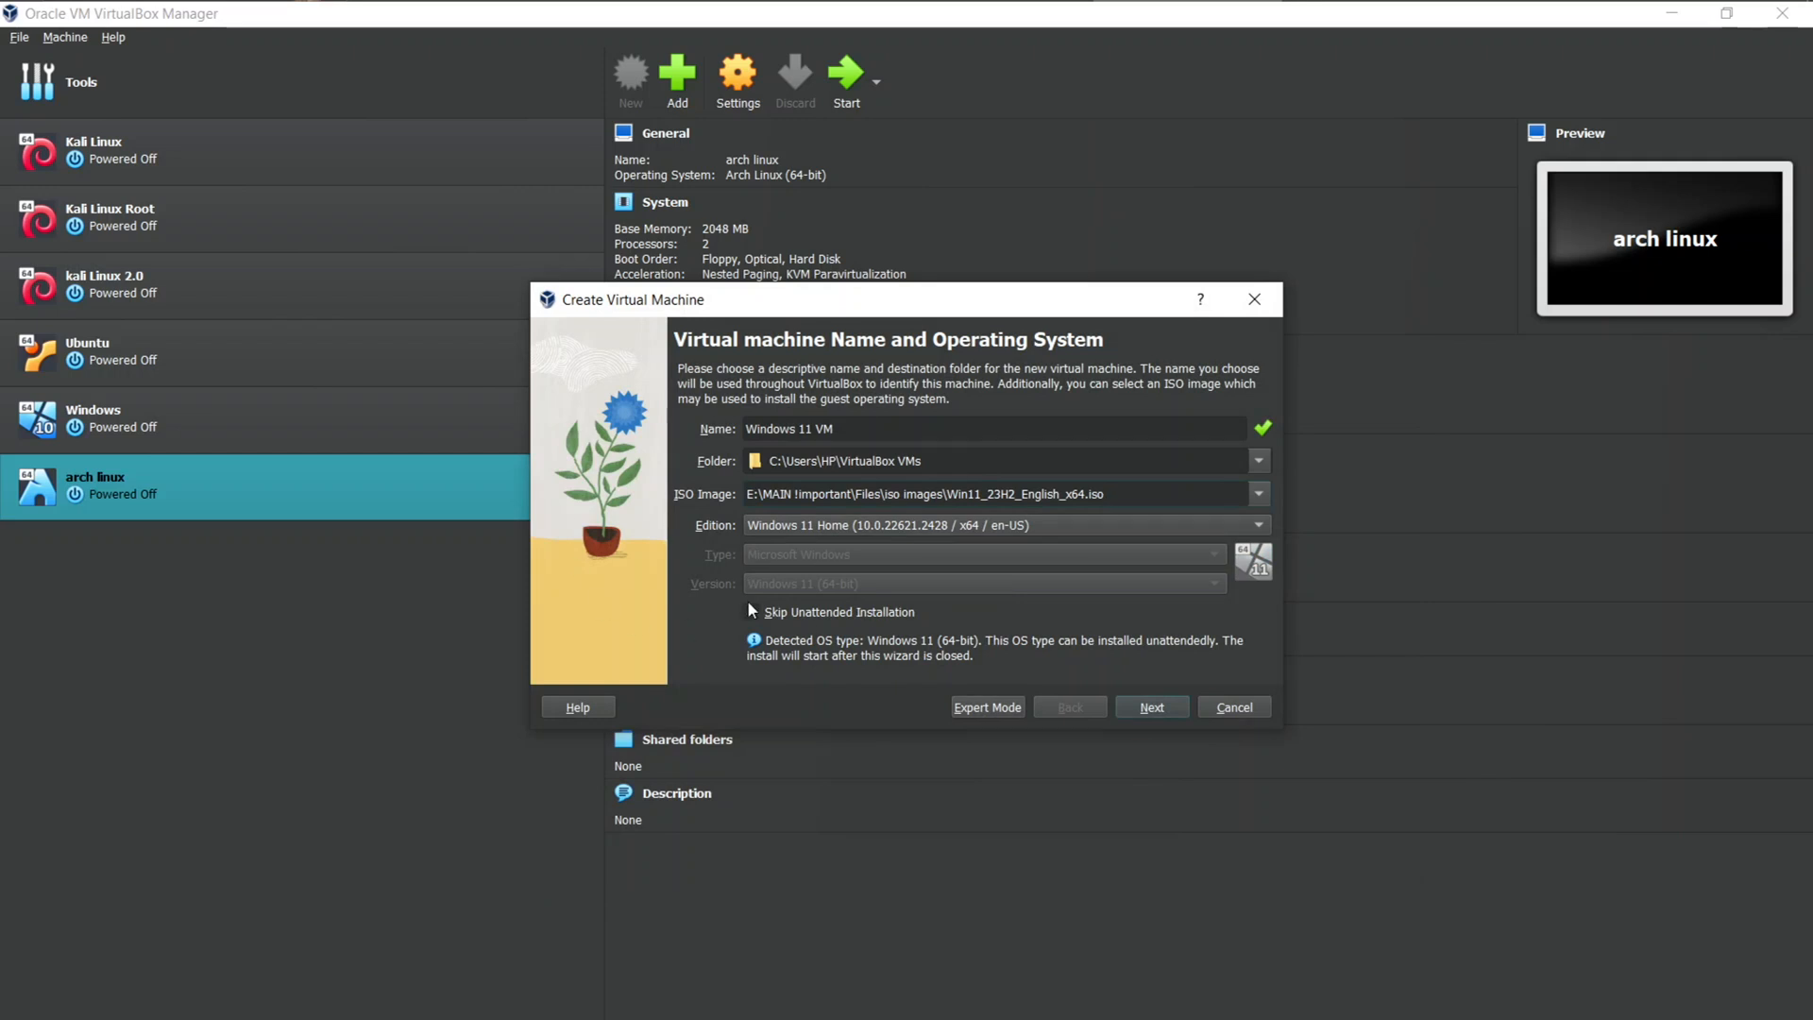
{"action": "left_click", "coordinate": [1143, 708]}
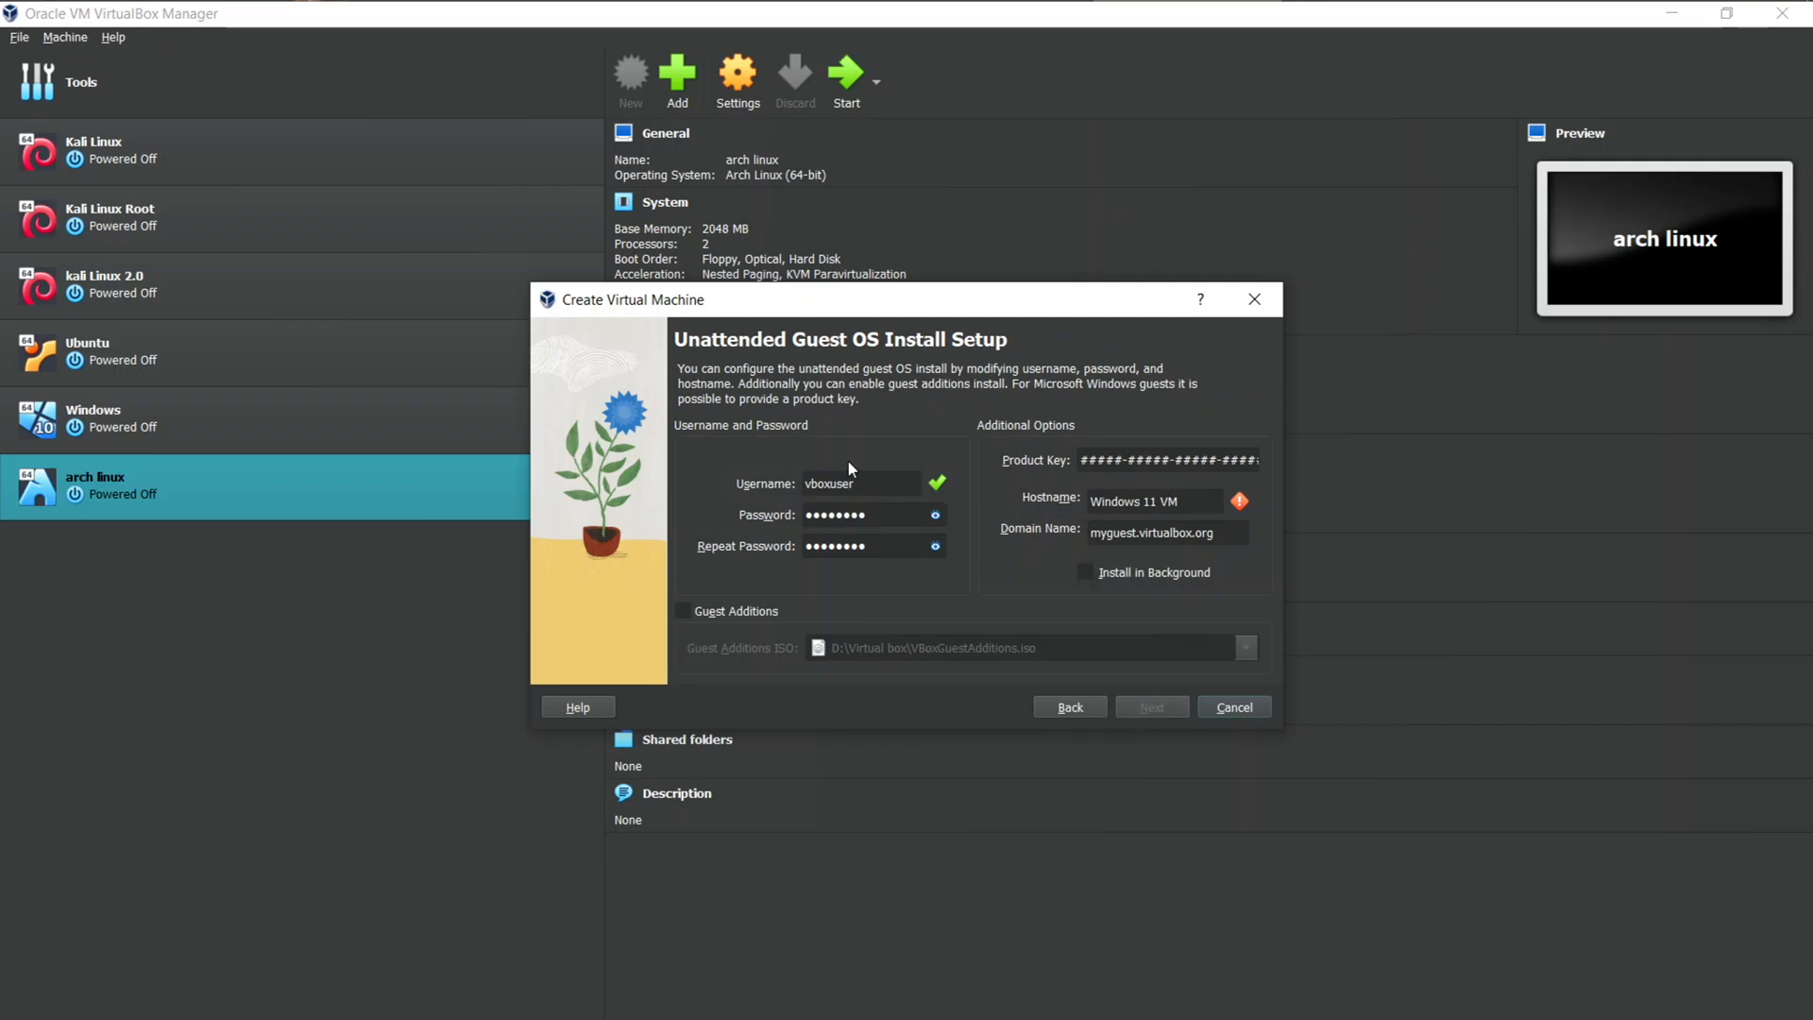
Step: Set the guest username to intruder and enter the account password in both password fields
{"action": "double_click", "coordinate": [867, 483]}
{"action": "type", "text": "intruder"}
{"action": "key", "text": "Tab"}
{"action": "type", "text": "********"}
{"action": "key", "text": "Tab"}
{"action": "type", "text": "********"}
Step: Shorten the guest hostname to Windows and proceed to the hardware settings
{"action": "left_click_drag", "start_coordinate": [1228, 497], "coordinate": [1139, 497]}
{"action": "key", "text": "BackSpace"}
{"action": "left_click", "coordinate": [1142, 706]}
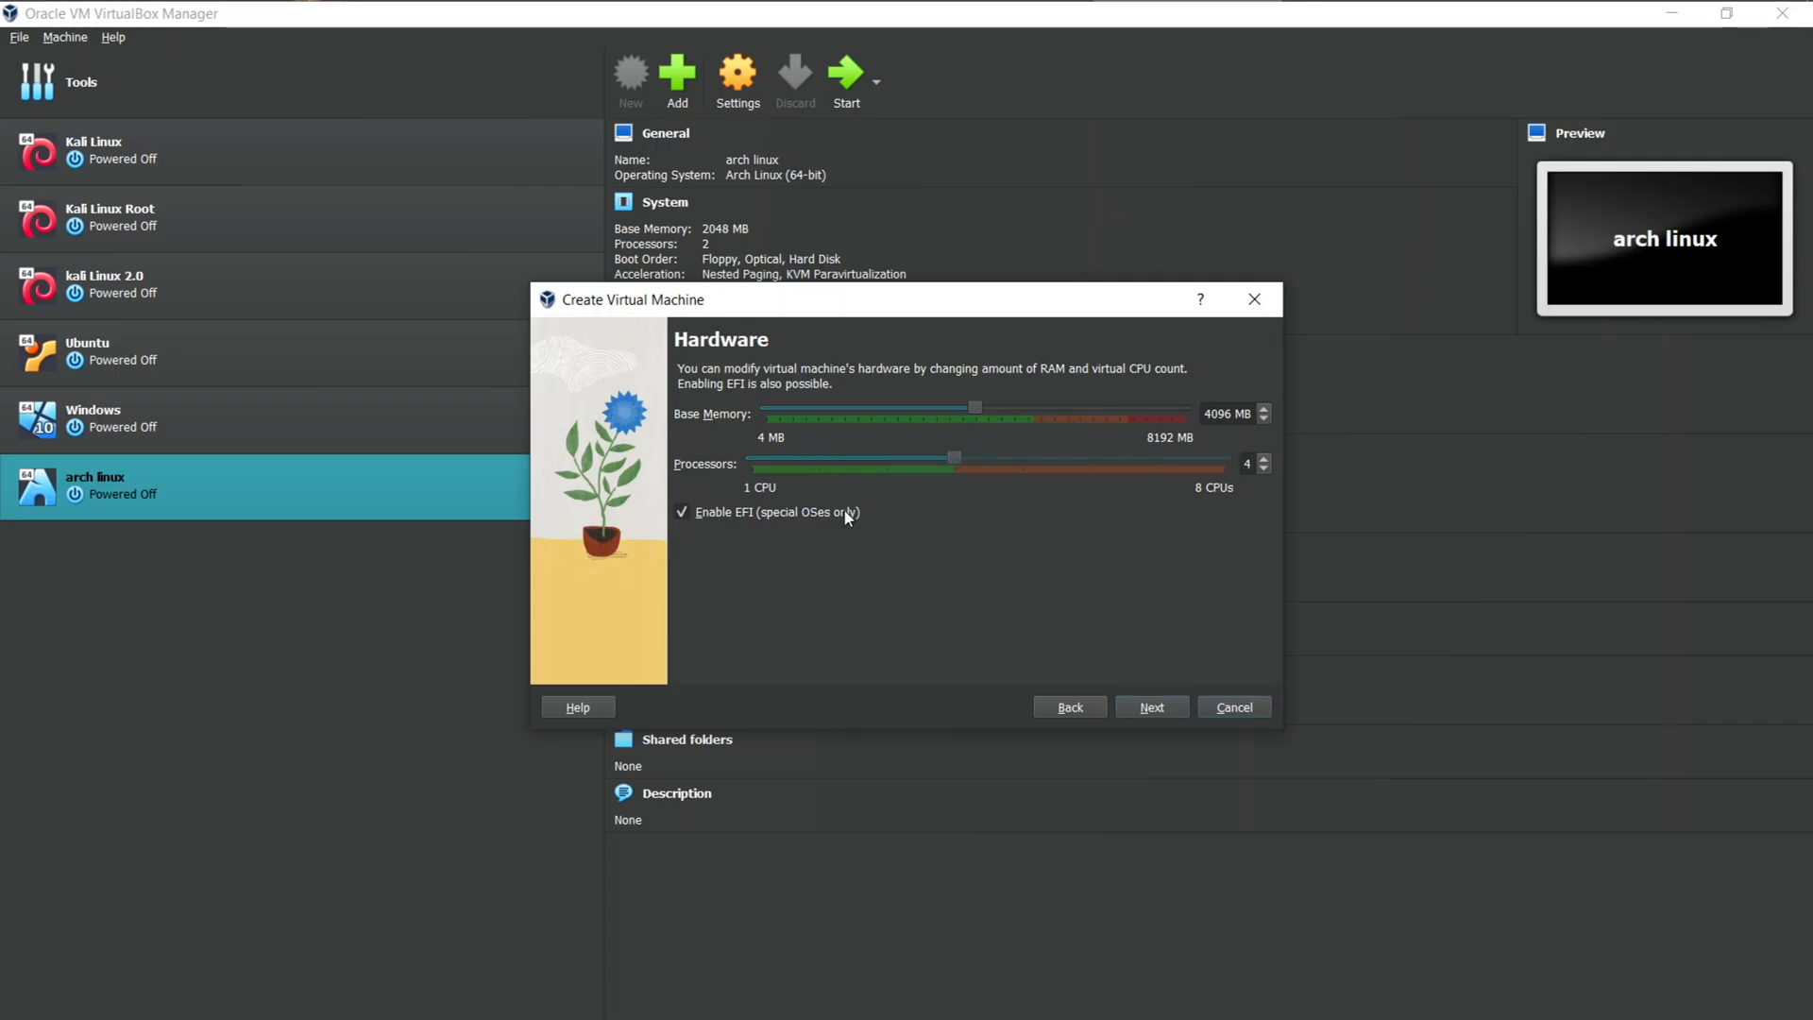
Step: Accept 4096 MB memory, 4 processors, EFI and a new 80 GB virtual hard disk, review the summary, and create the machine
{"action": "left_click", "coordinate": [1154, 710]}
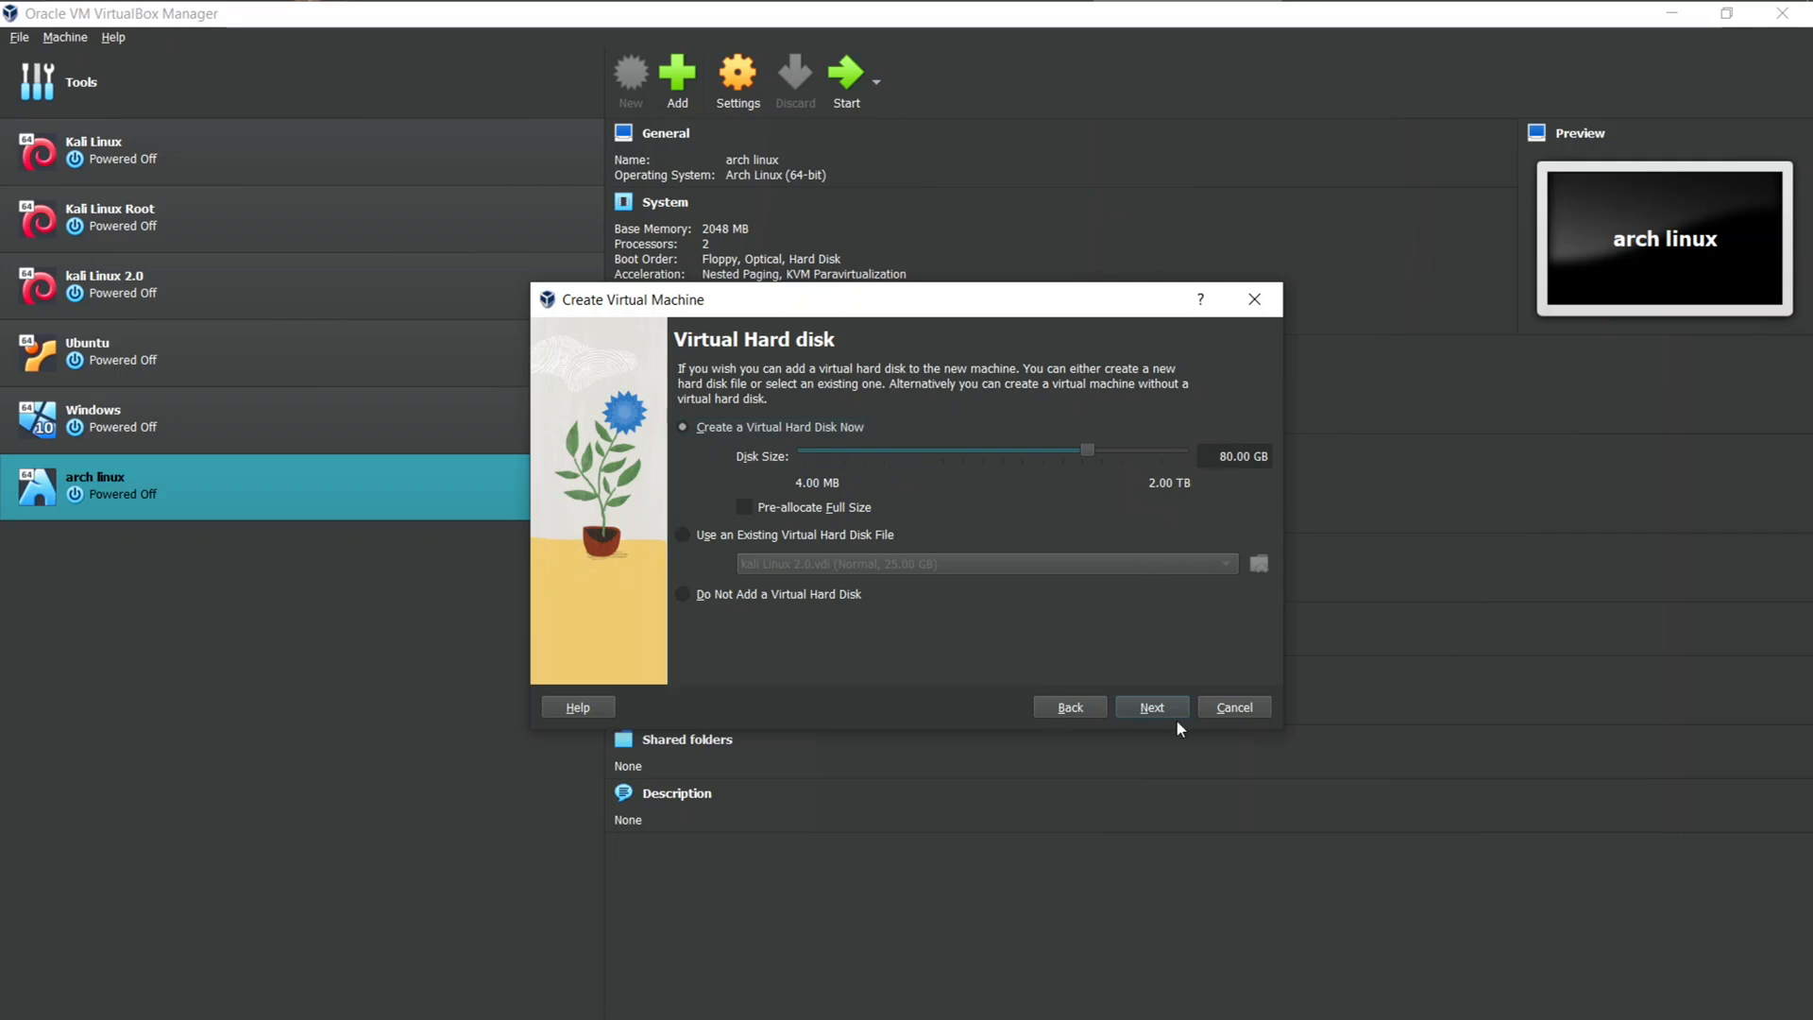
{"action": "left_click", "coordinate": [1148, 711]}
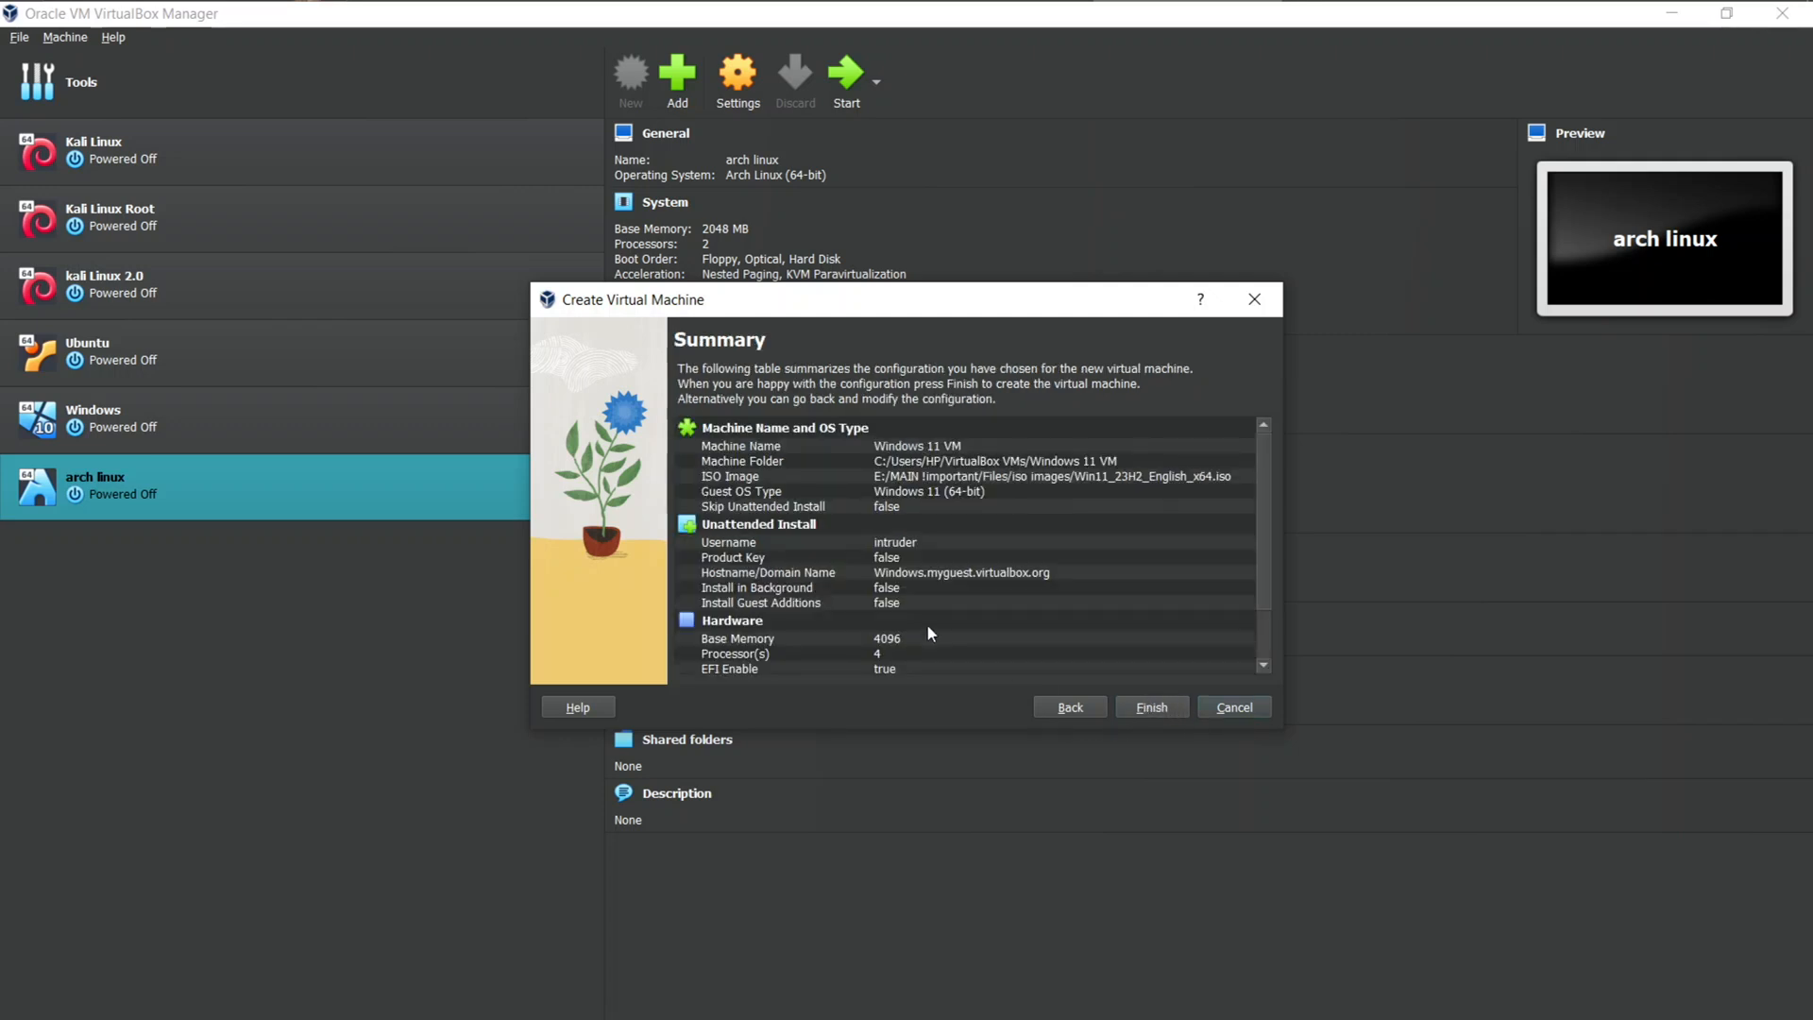
{"action": "scroll", "coordinate": [939, 461], "scroll_direction": "down", "scroll_amount": 1}
{"action": "scroll", "coordinate": [940, 463], "scroll_direction": "up", "scroll_amount": 1}
{"action": "scroll", "coordinate": [942, 472], "scroll_direction": "down", "scroll_amount": 1}
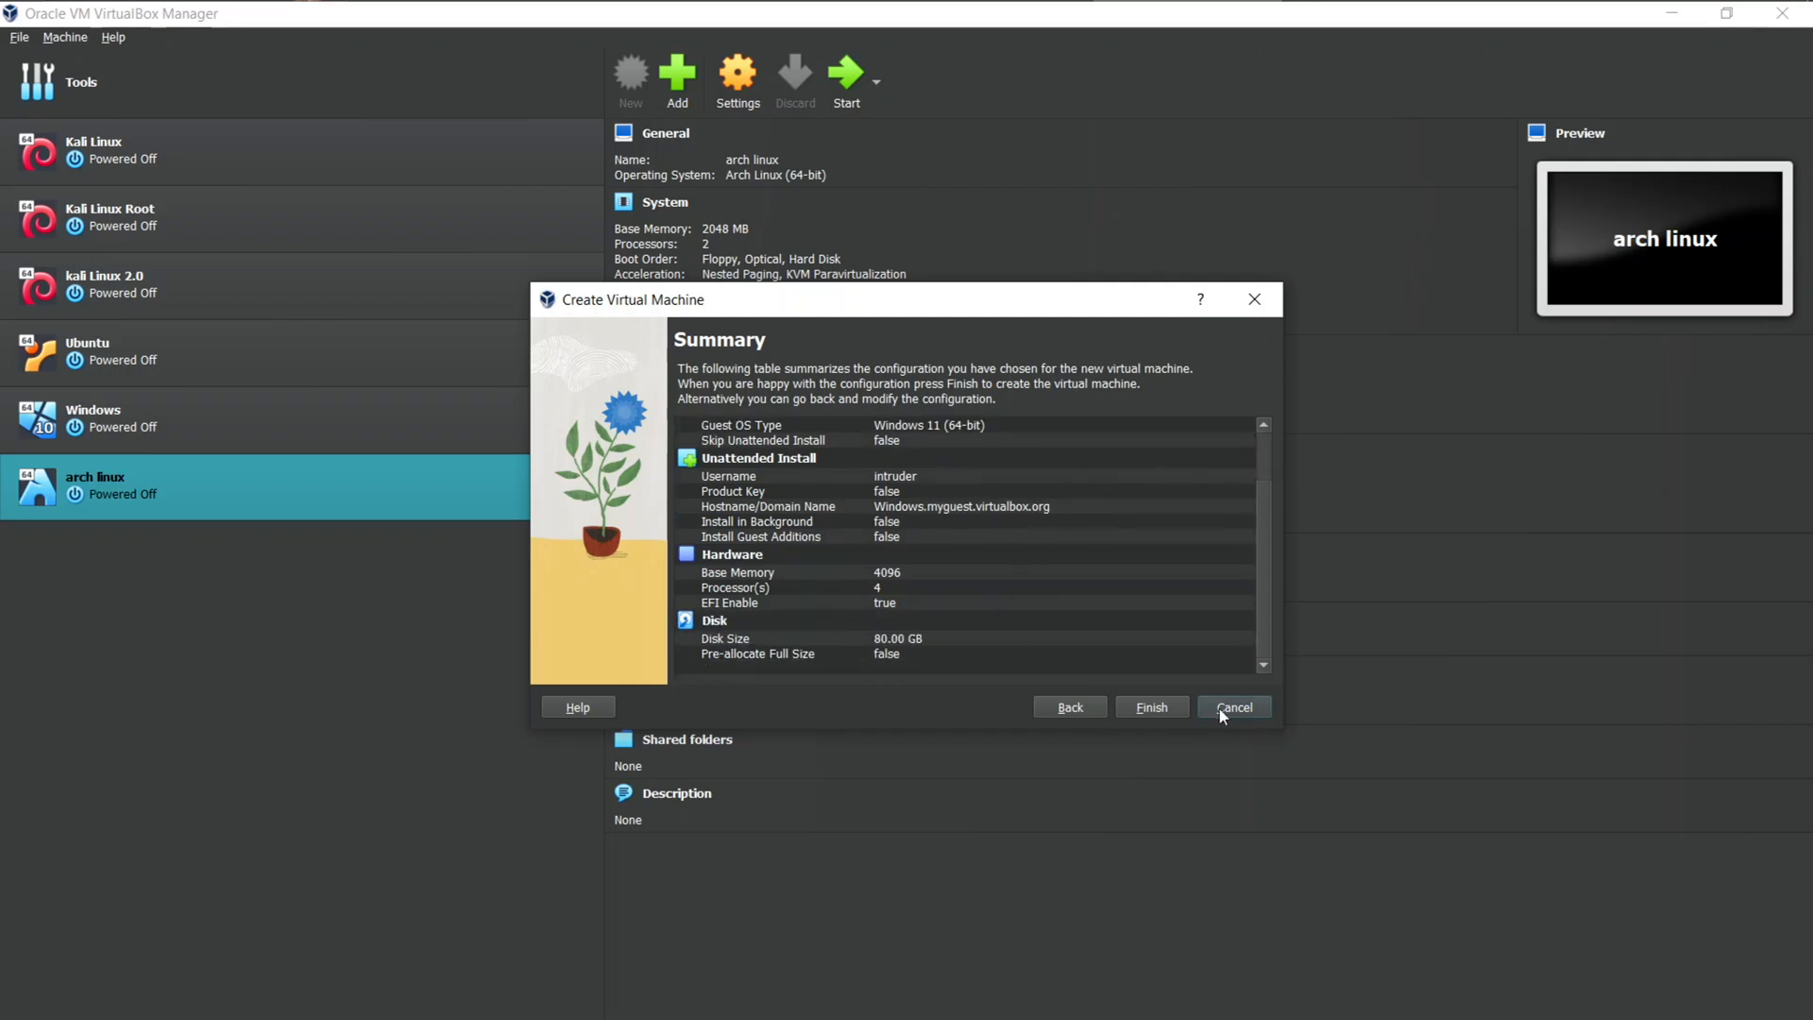
{"action": "left_click", "coordinate": [1159, 707]}
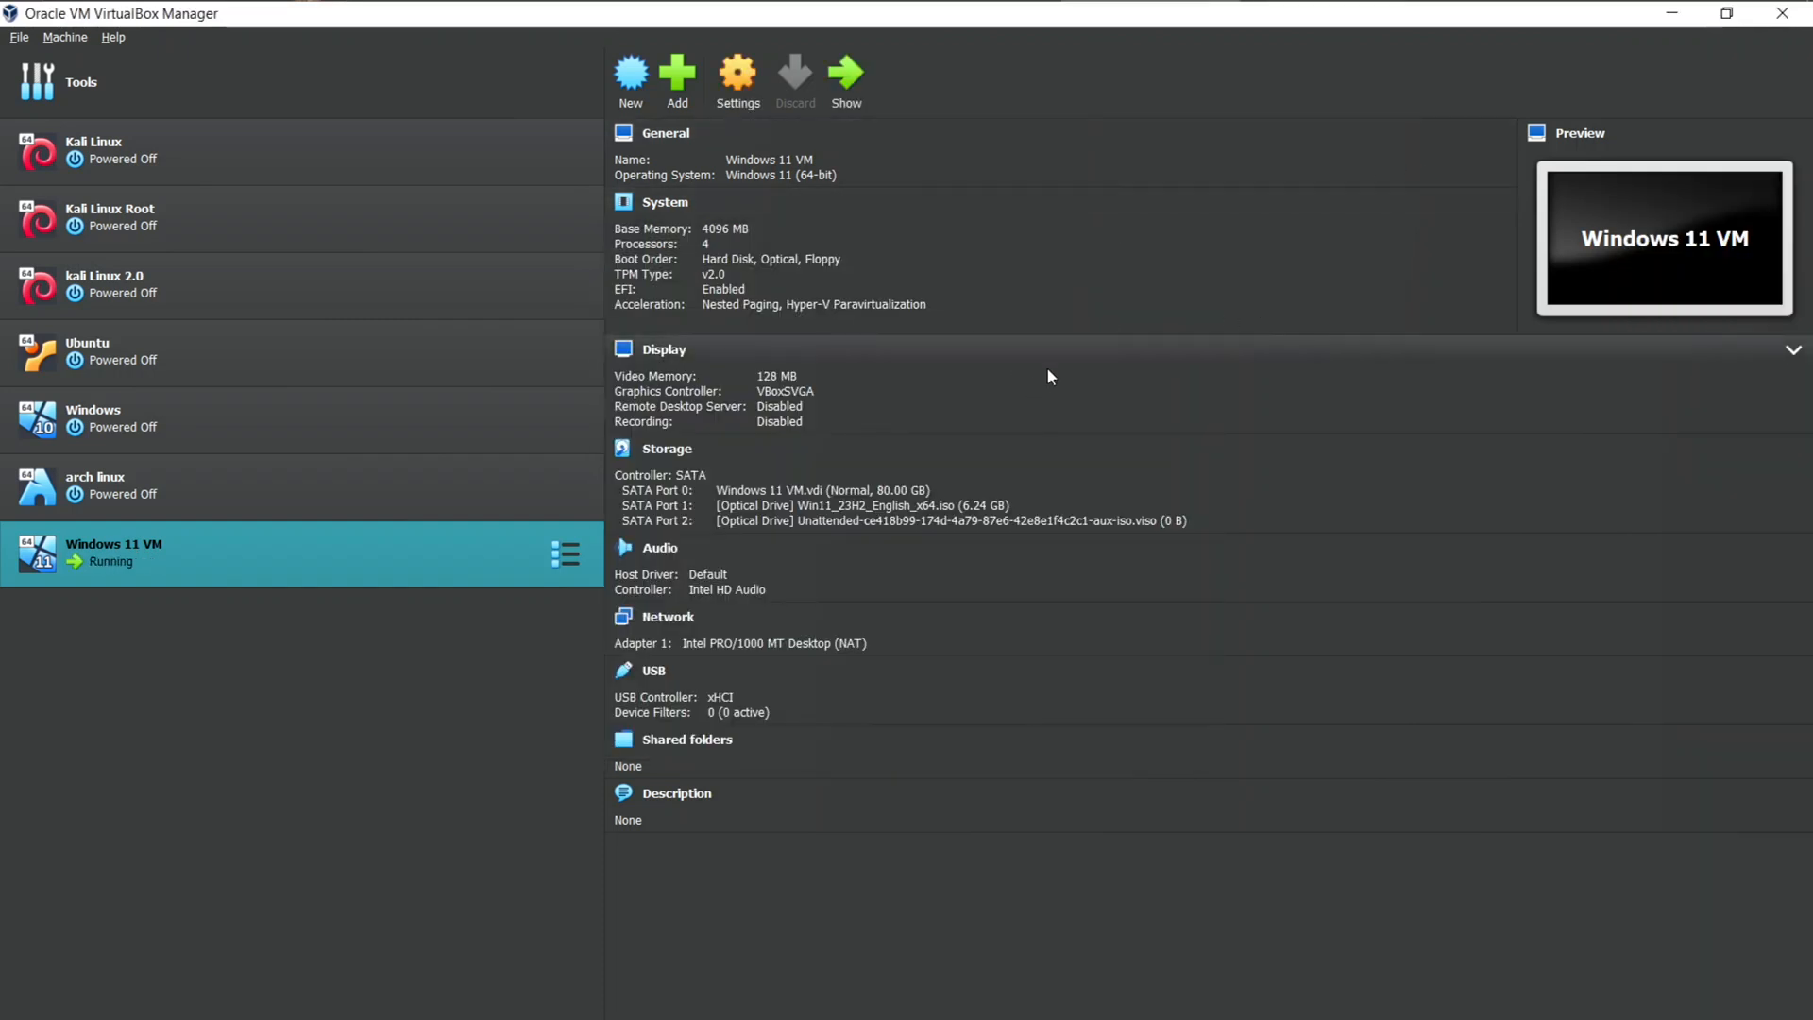
Step: Bring up the running Windows 11 VM window and dismiss its notifications
{"action": "left_click", "coordinate": [1124, 243]}
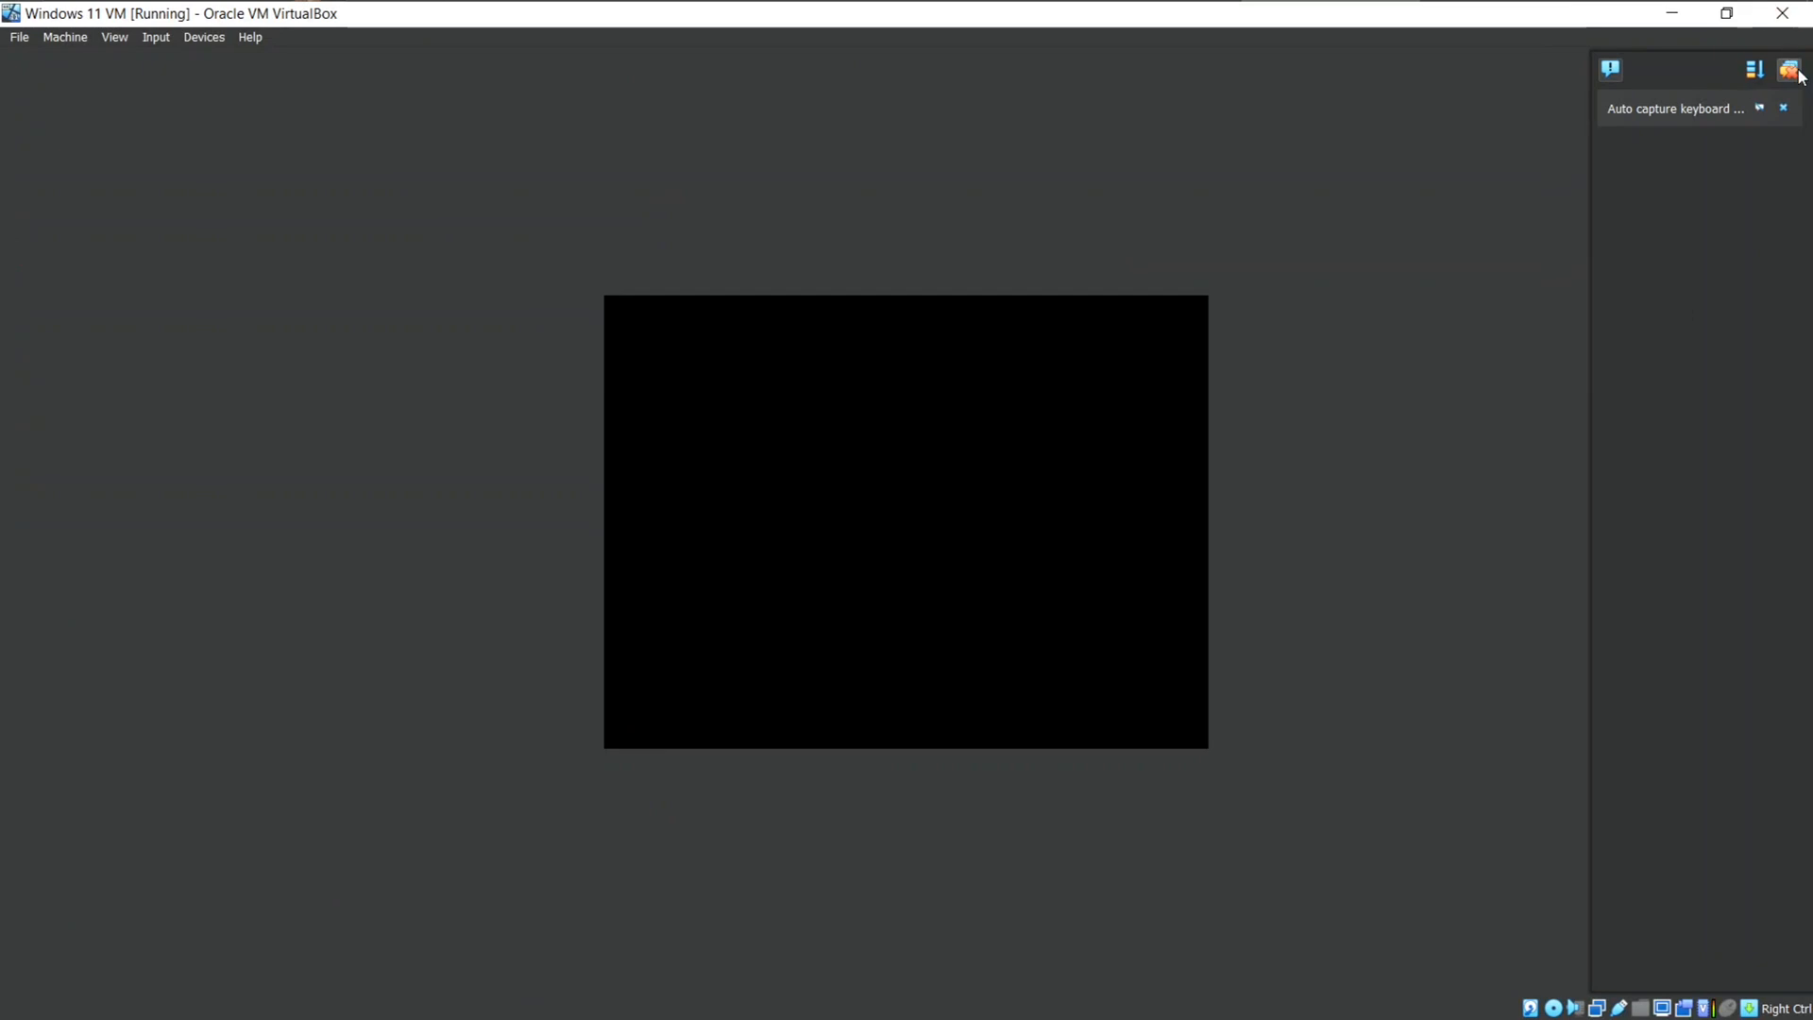
{"action": "left_click", "coordinate": [1790, 70]}
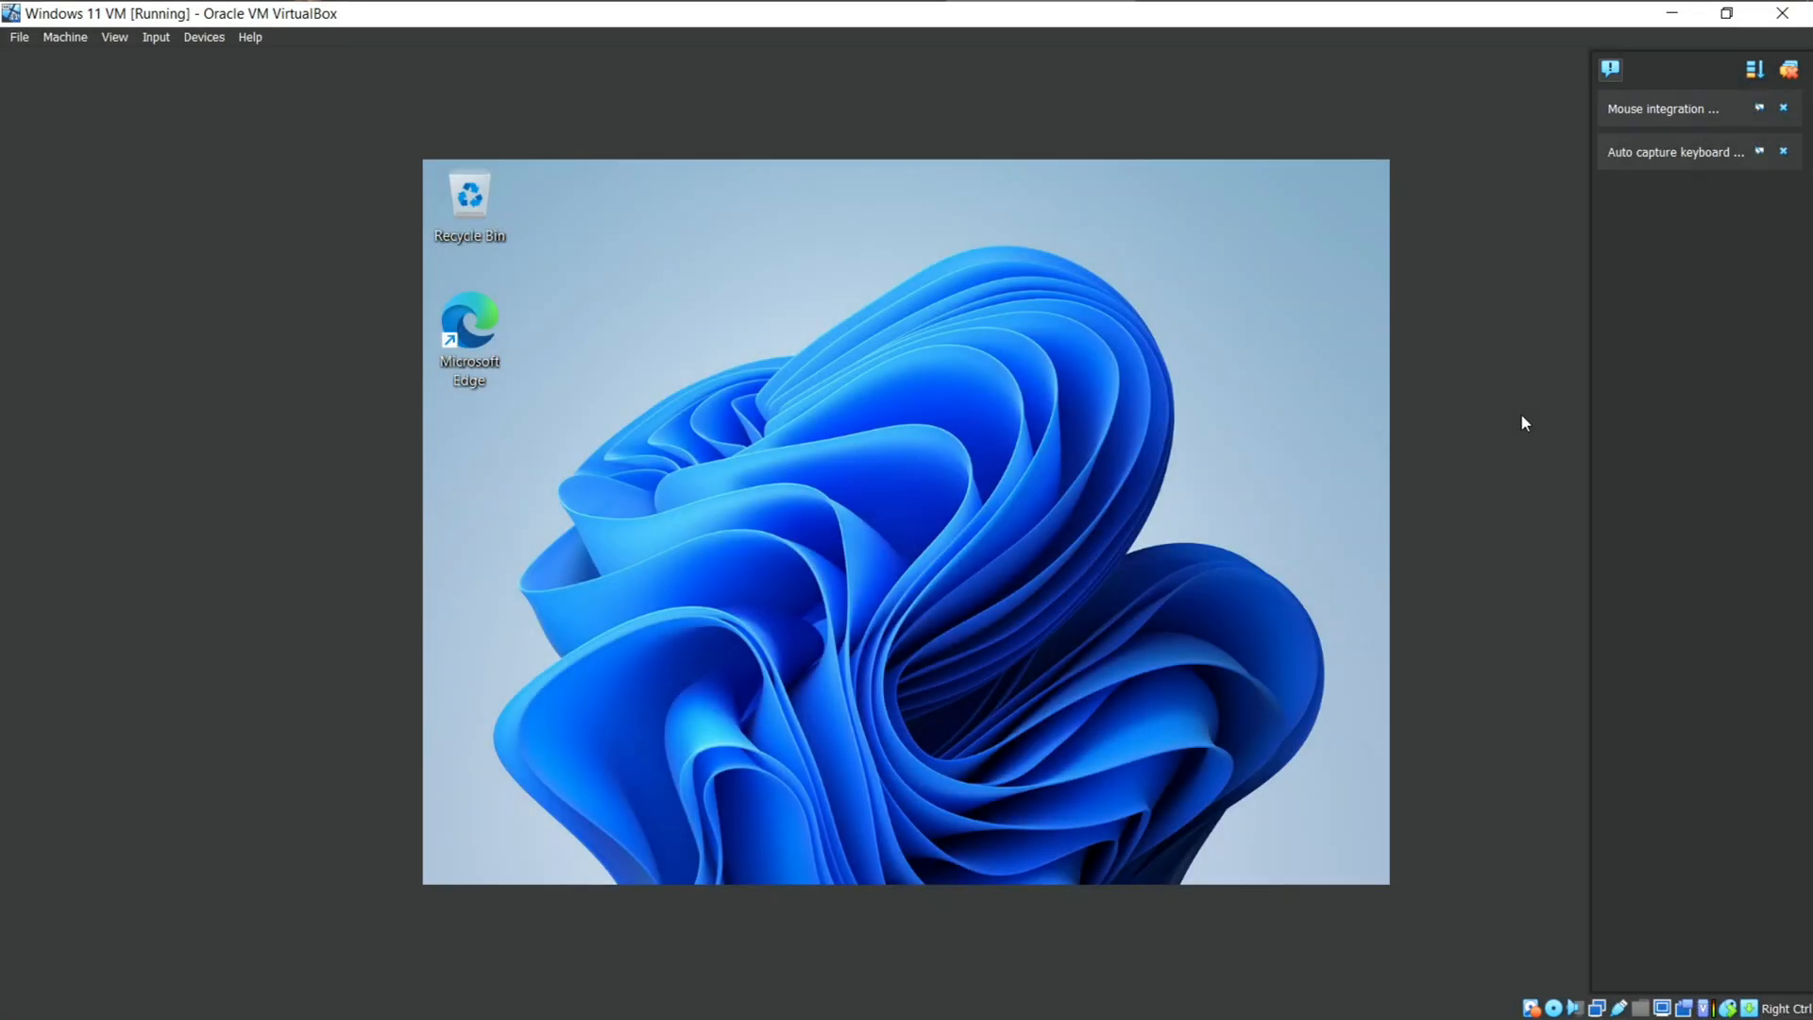
Step: Check the Start menu on the installed Windows 11 guest desktop and close it again
{"action": "key", "text": "super"}
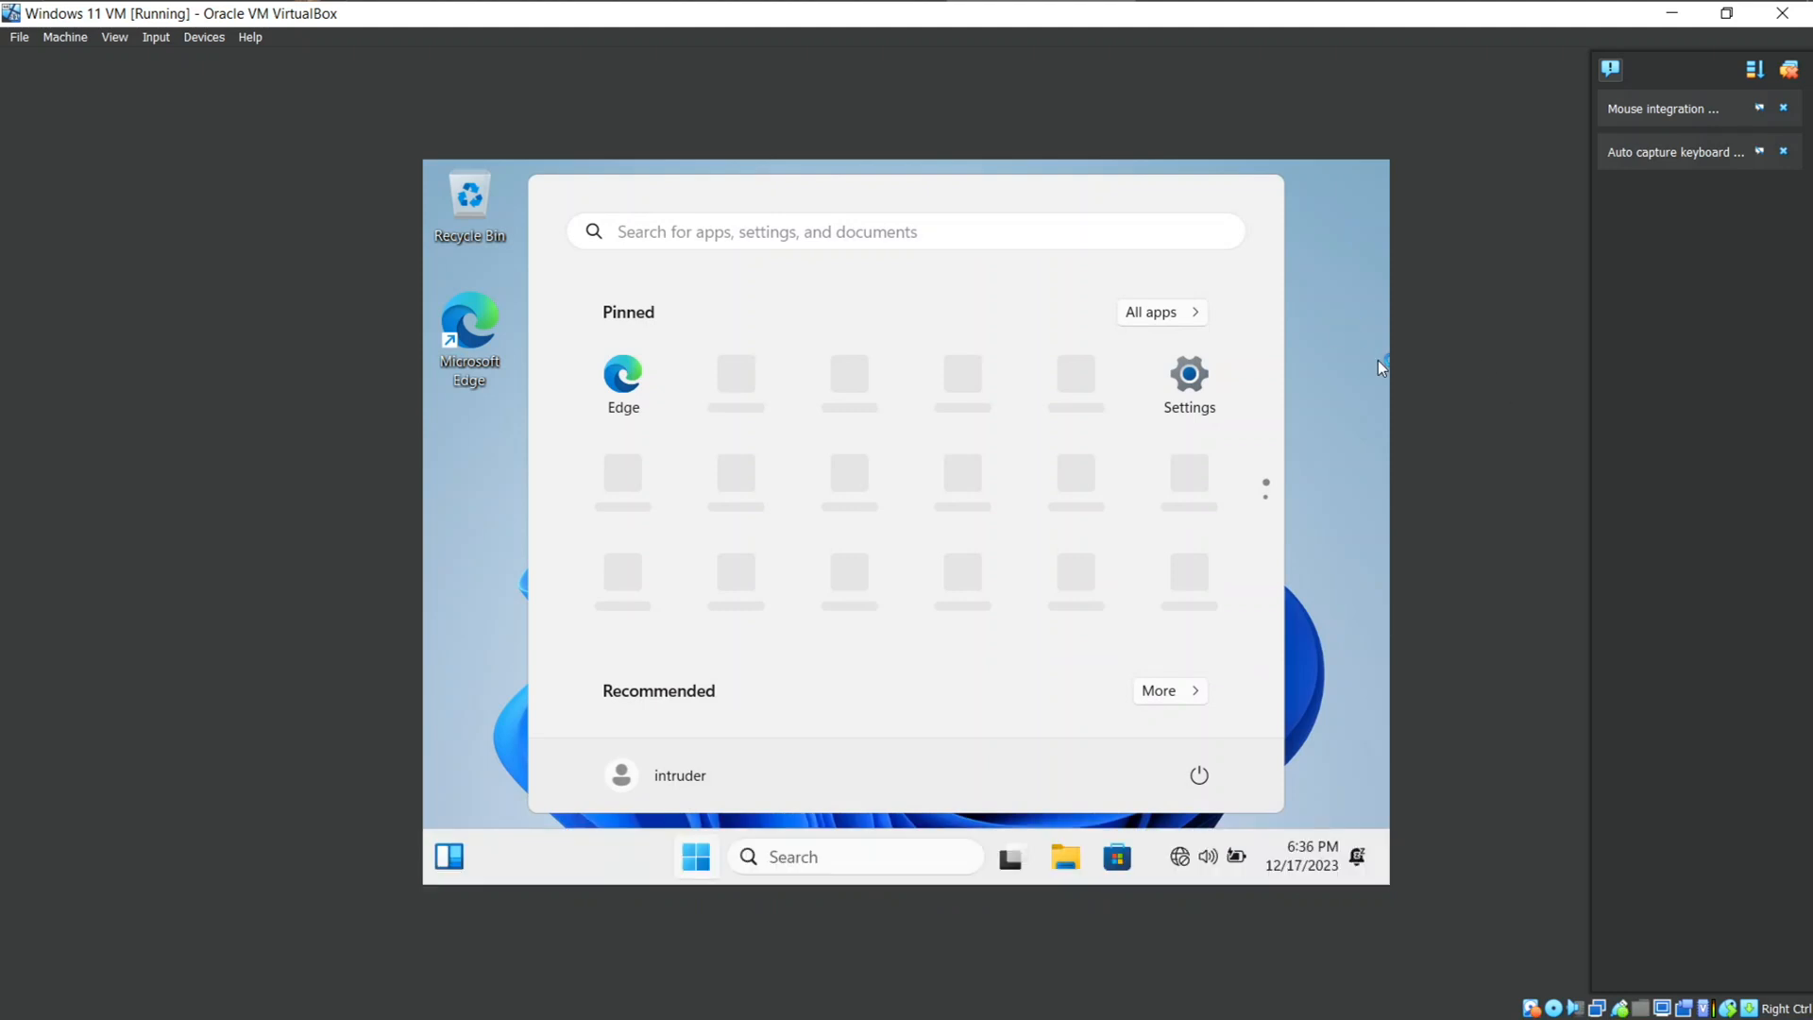
{"action": "left_click", "coordinate": [1329, 346]}
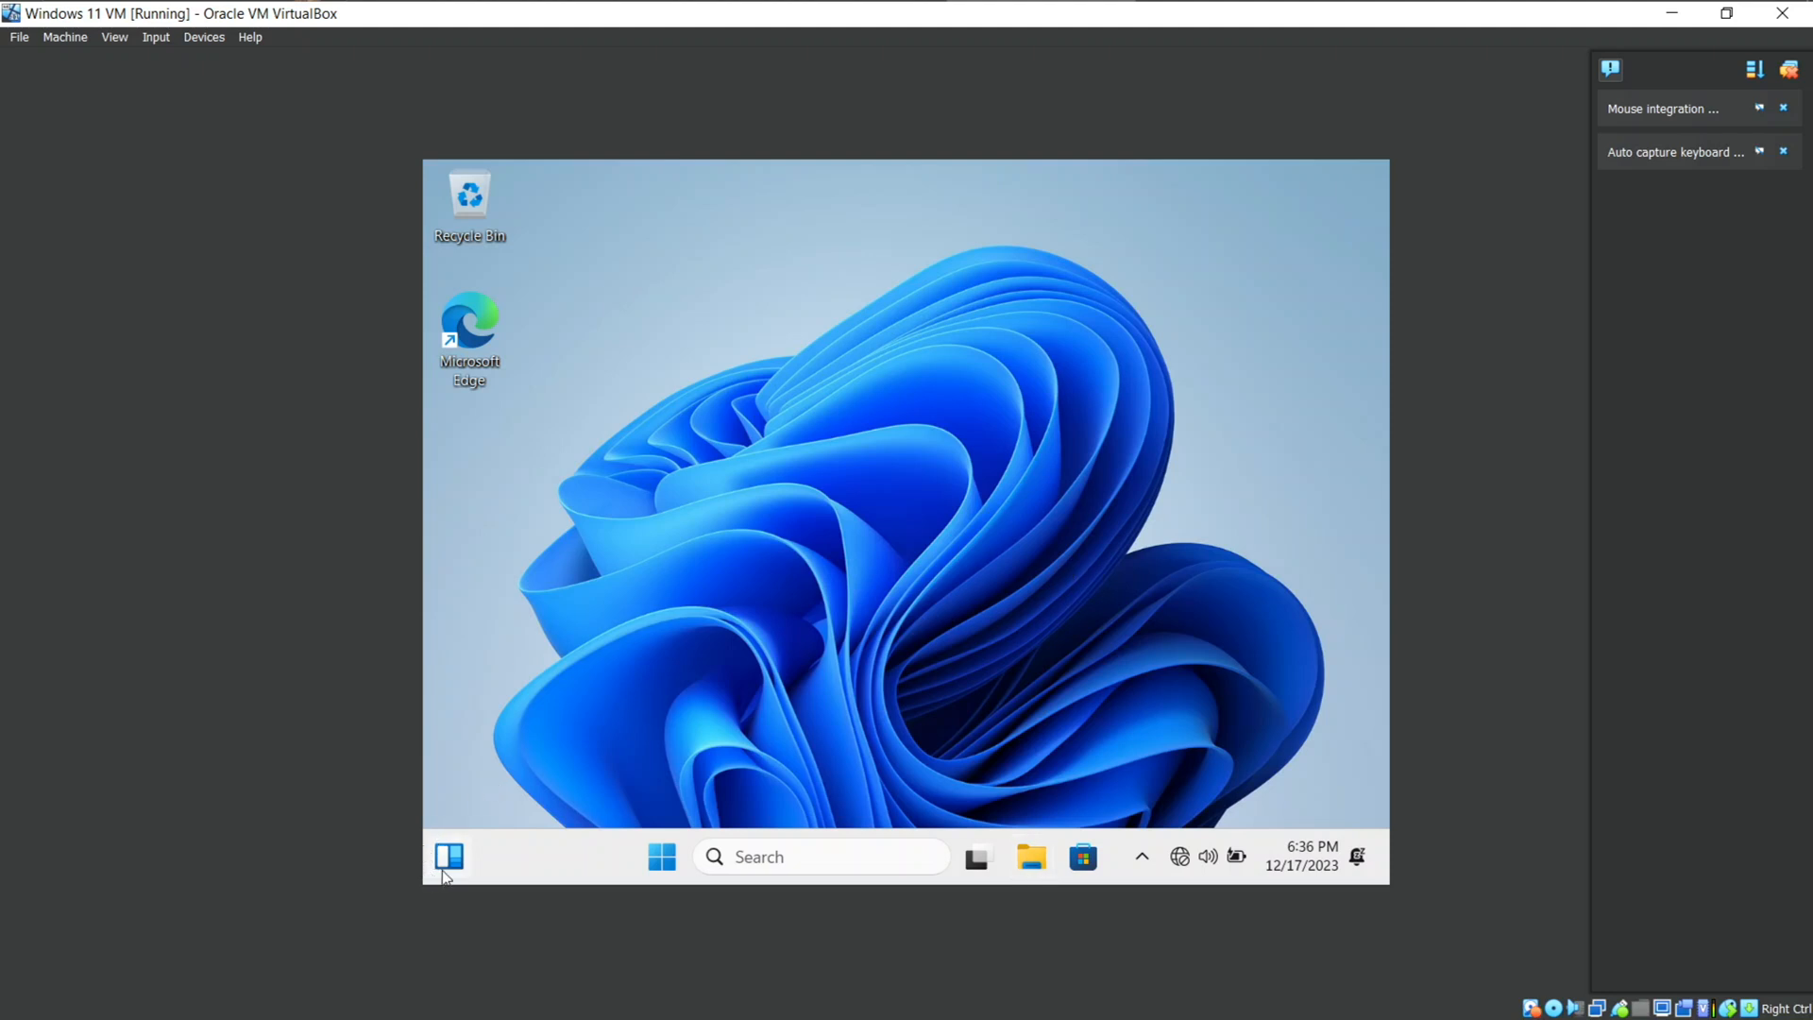
{"action": "left_click", "coordinate": [663, 861]}
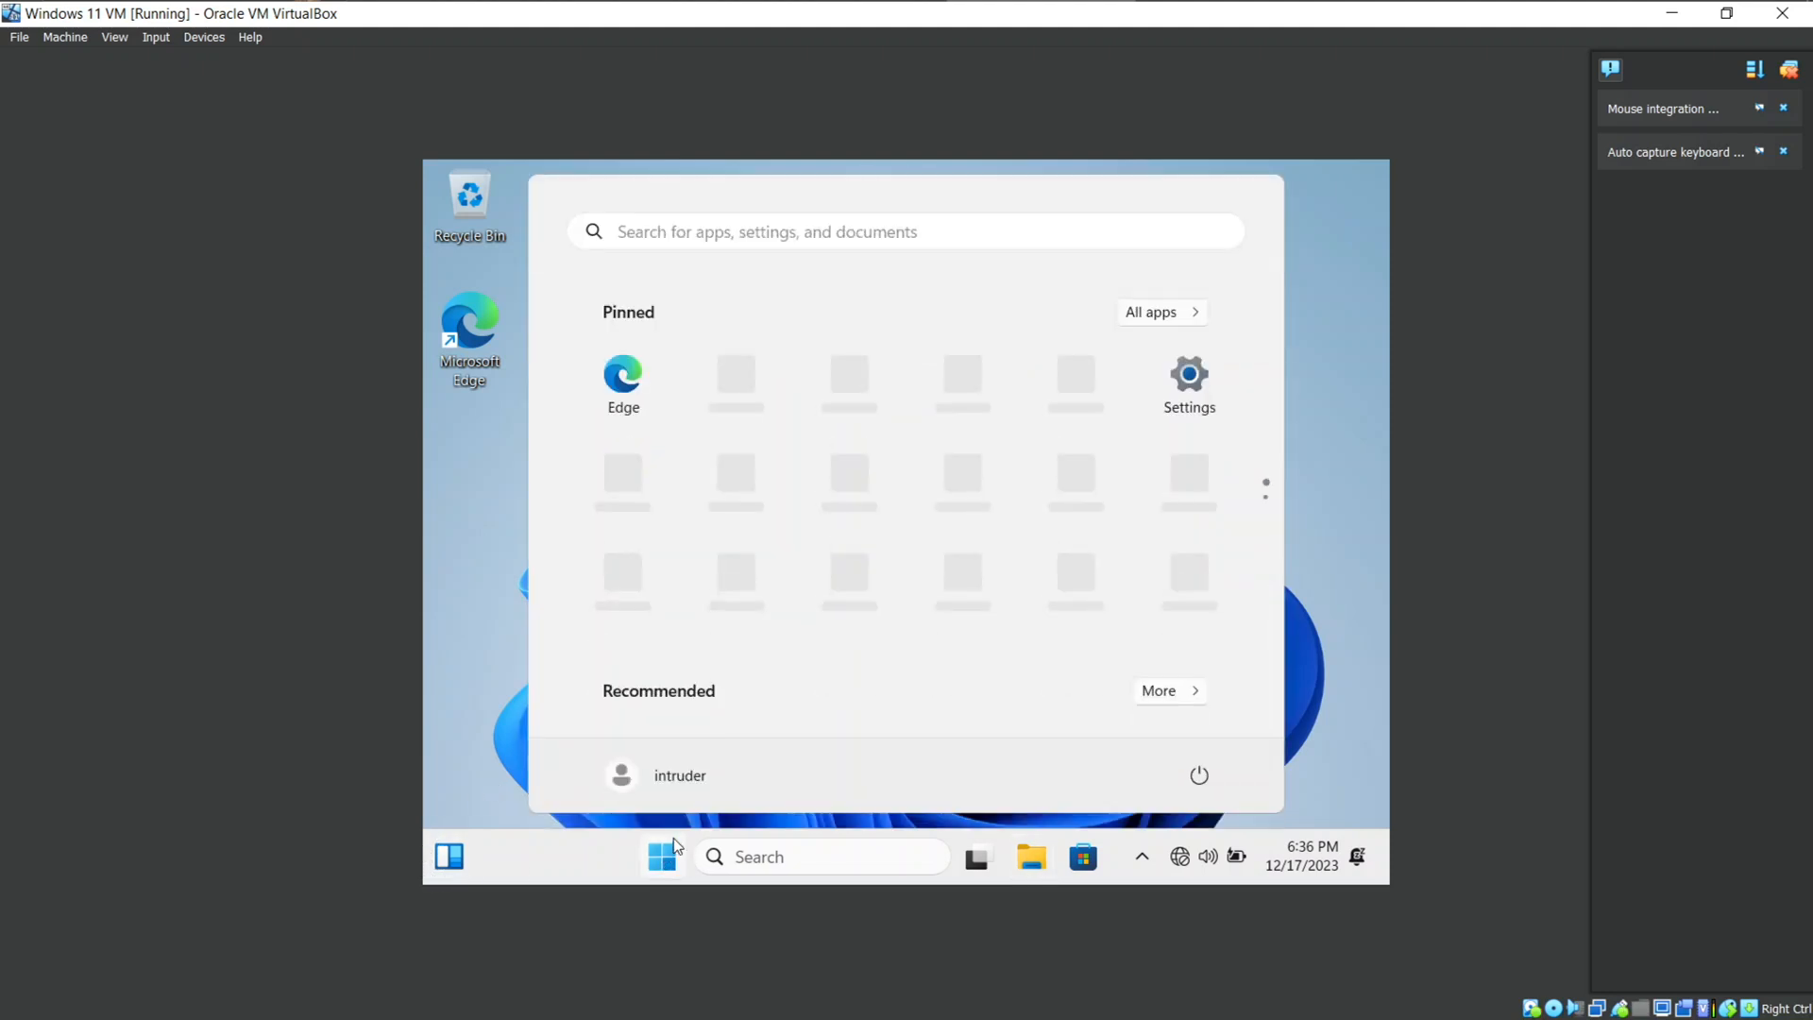
{"action": "left_click", "coordinate": [674, 823]}
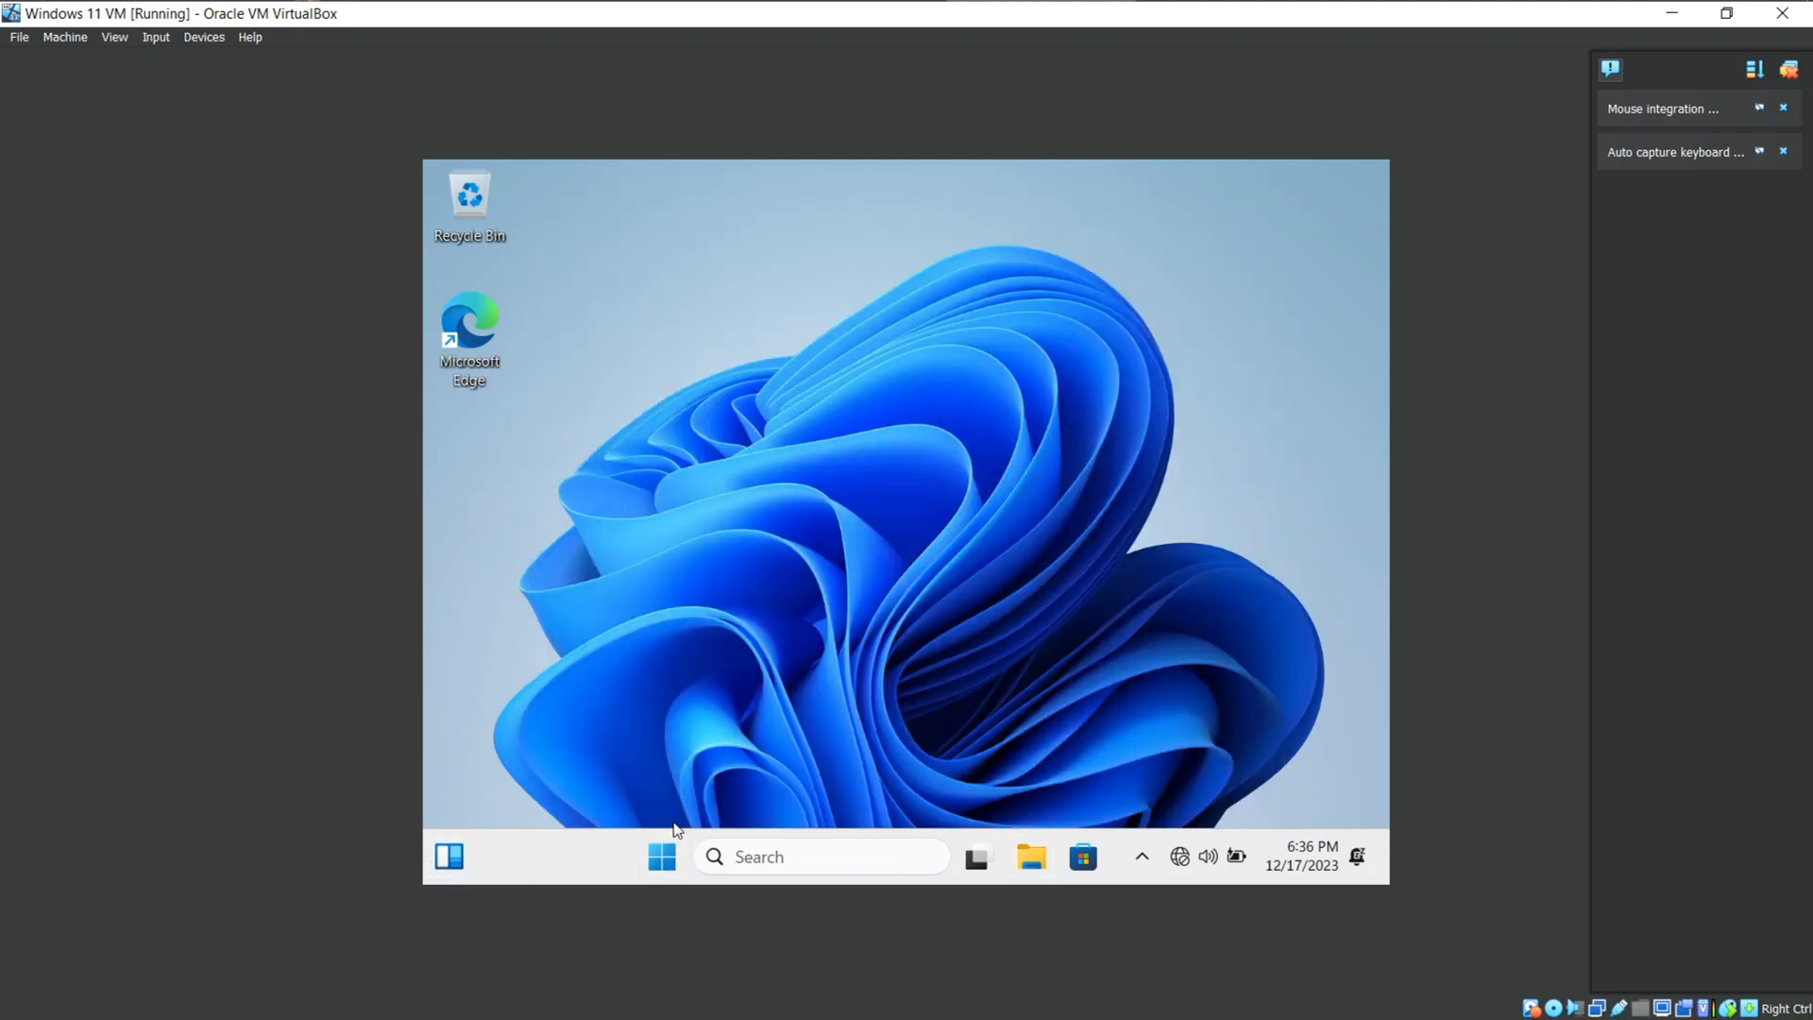